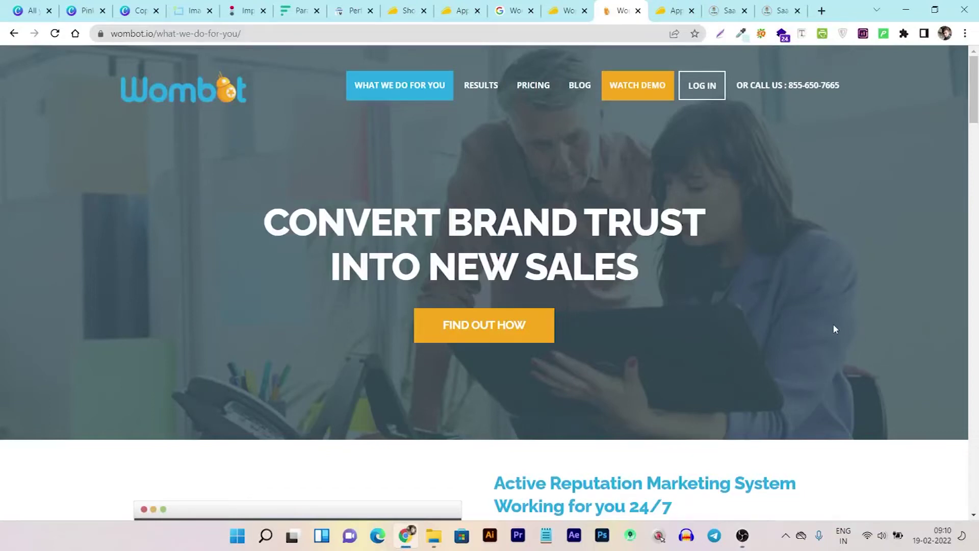
scroll(833, 329, down, 2)
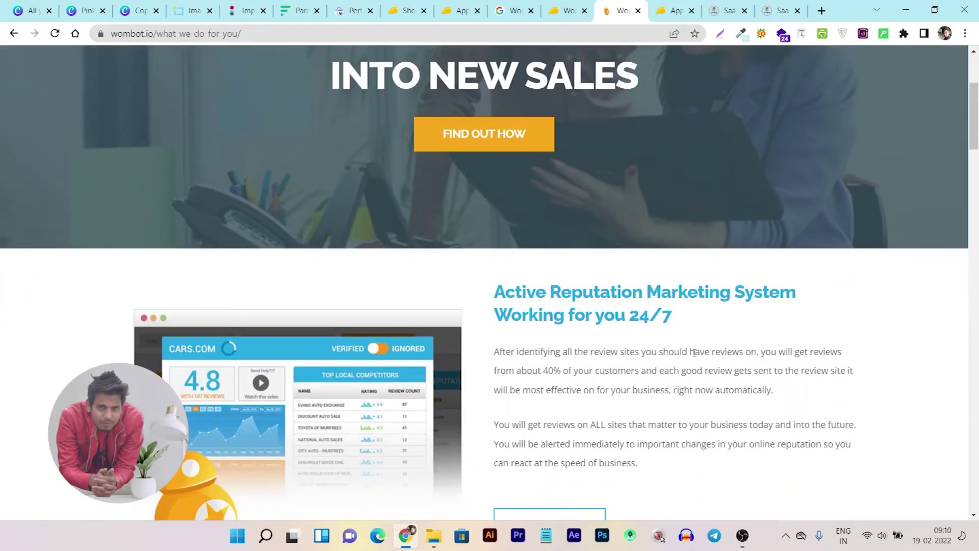
scroll(693, 350, down, 2)
scroll(694, 348, up, 2)
scroll(651, 338, up, 2)
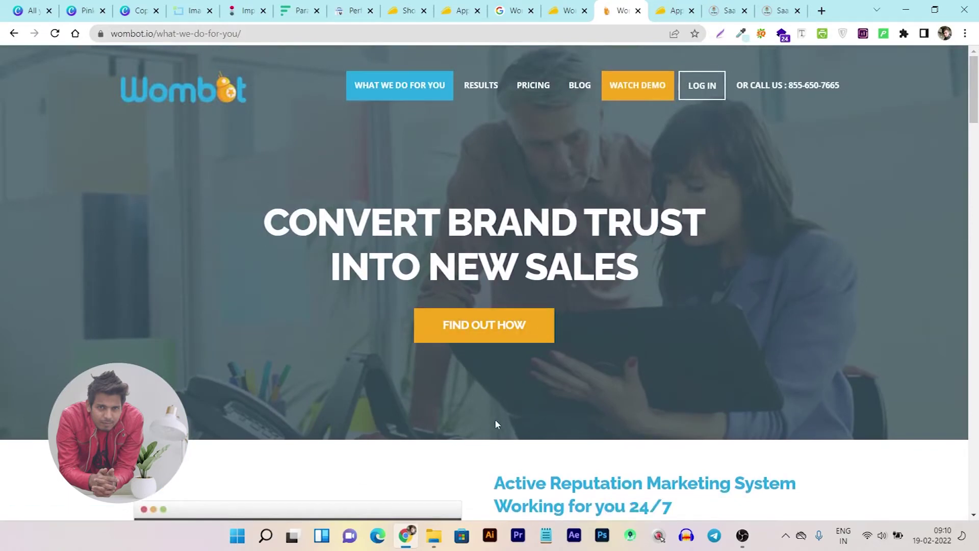
scroll(495, 423, down, 5)
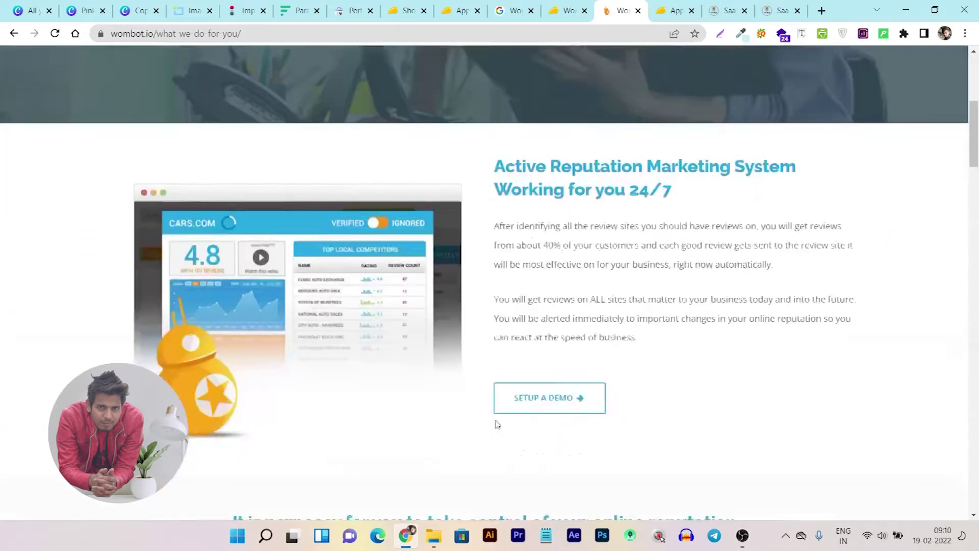
scroll(494, 424, down, 5)
scroll(495, 423, down, 3)
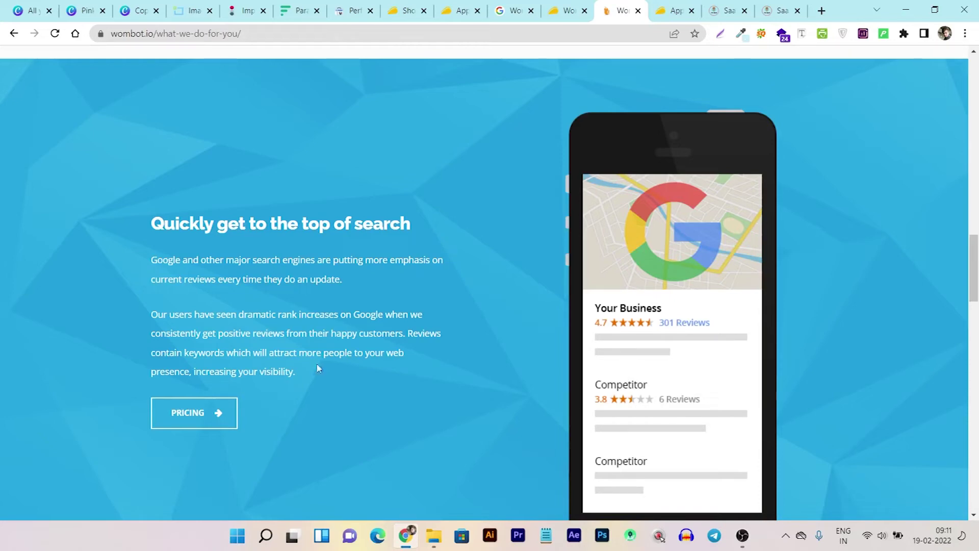
scroll(151, 369, up, 10)
scroll(192, 295, up, 10)
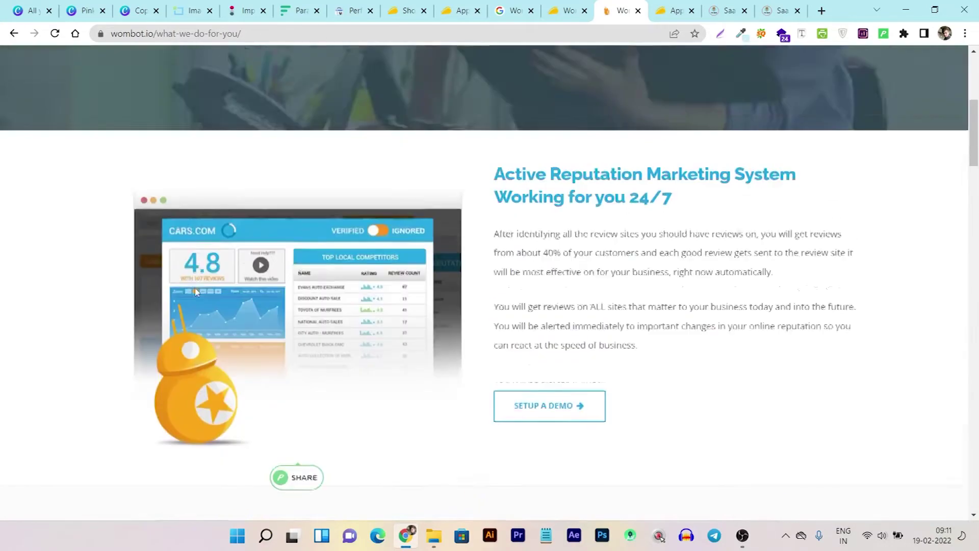
scroll(269, 295, up, 5)
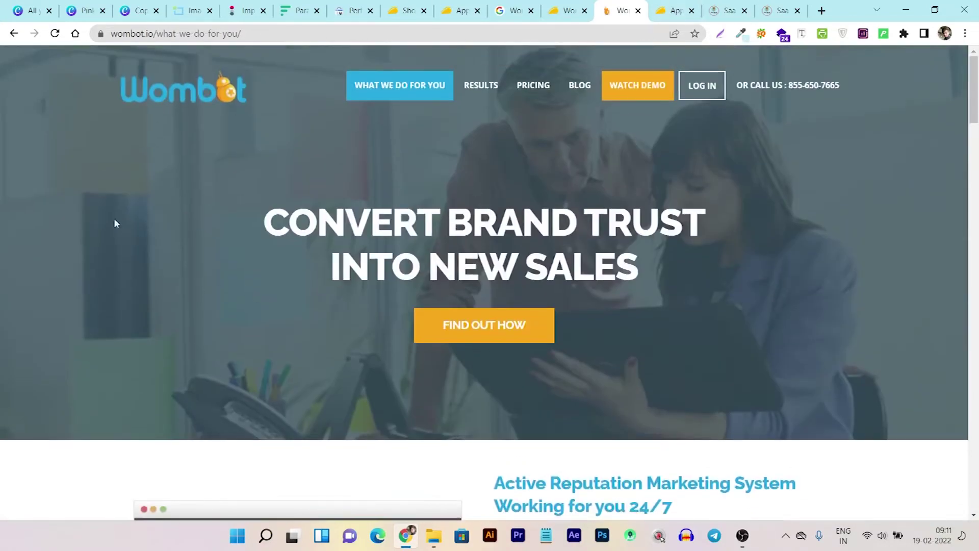
scroll(487, 223, down, 2)
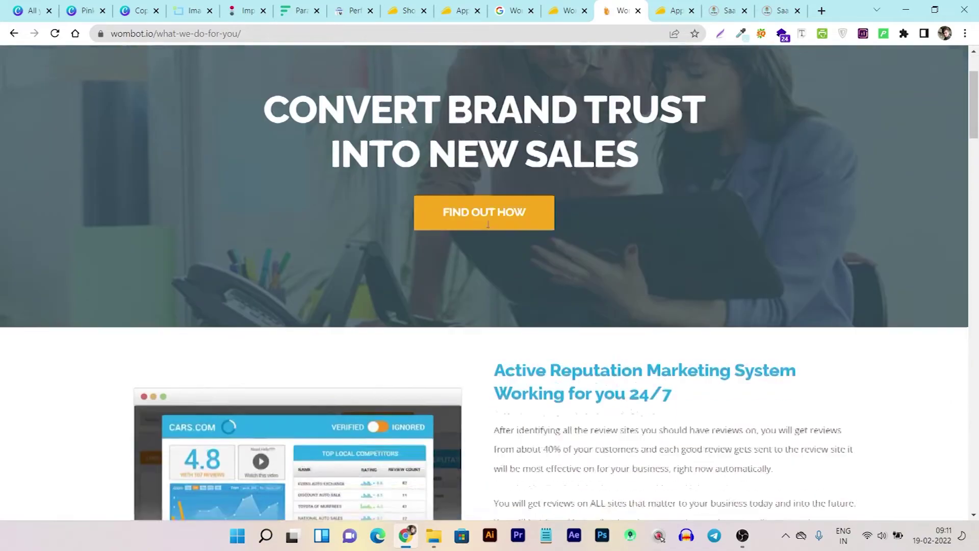
scroll(488, 223, down, 2)
scroll(490, 224, down, 2)
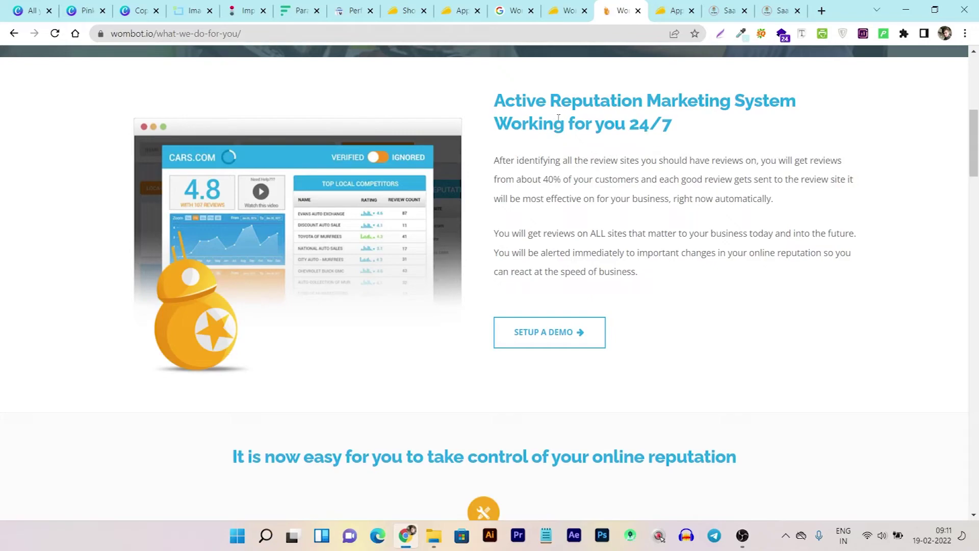
scroll(365, 310, down, 1)
scroll(365, 302, down, 2)
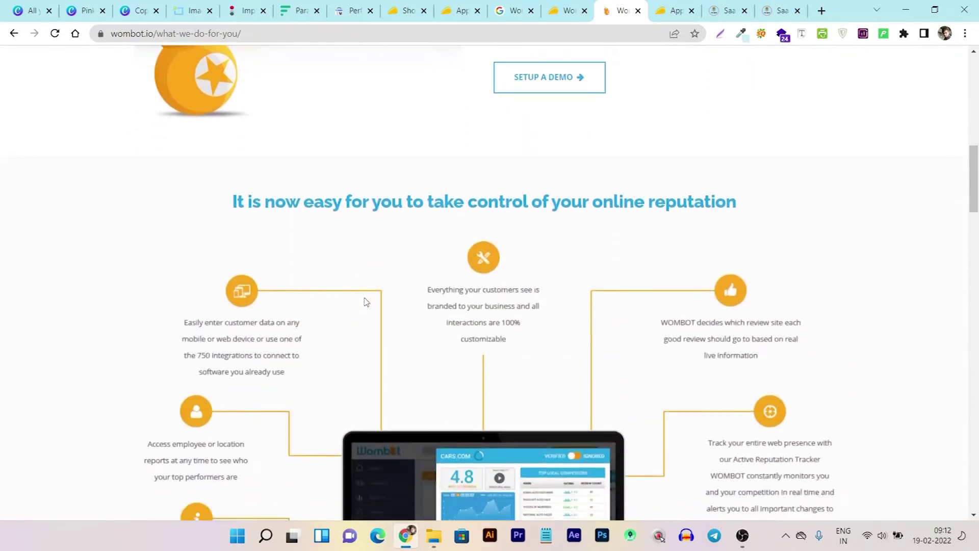
scroll(365, 301, down, 3)
scroll(365, 303, down, 3)
scroll(365, 302, down, 1)
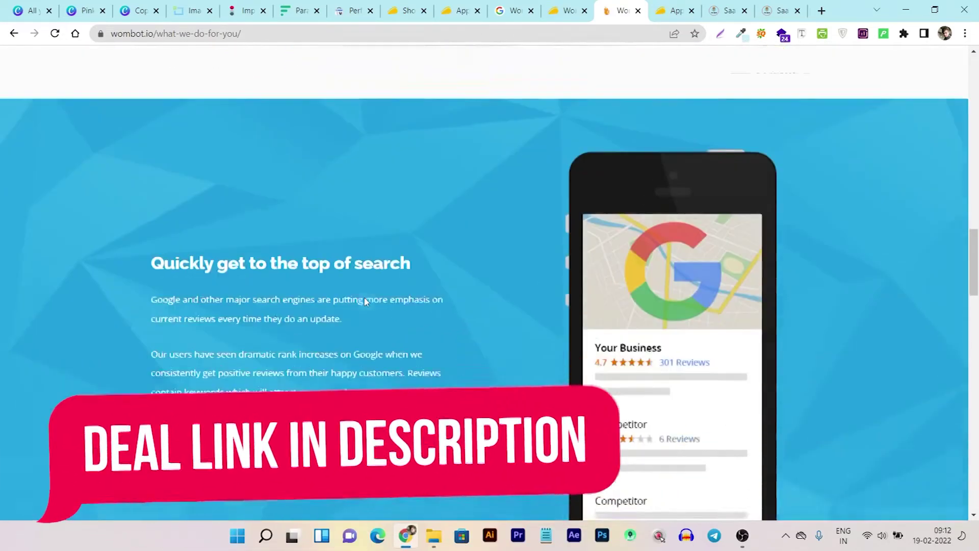
scroll(365, 301, down, 3)
scroll(365, 302, down, 4)
scroll(365, 301, down, 4)
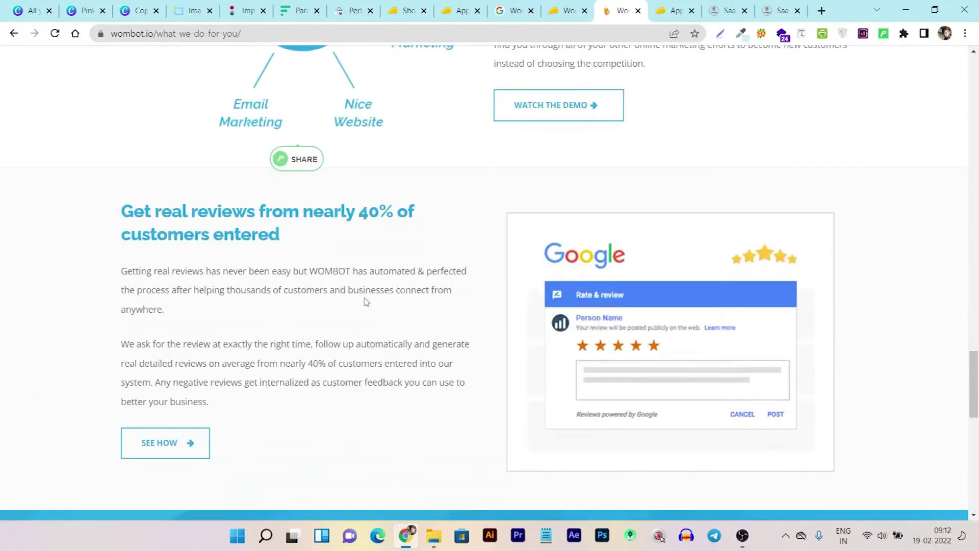
scroll(365, 302, up, 4)
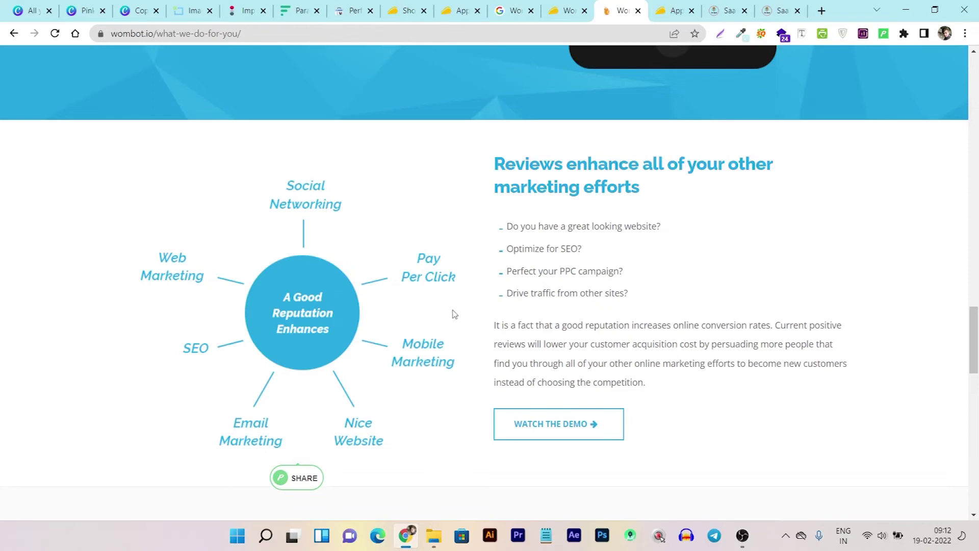
scroll(449, 407, down, 1)
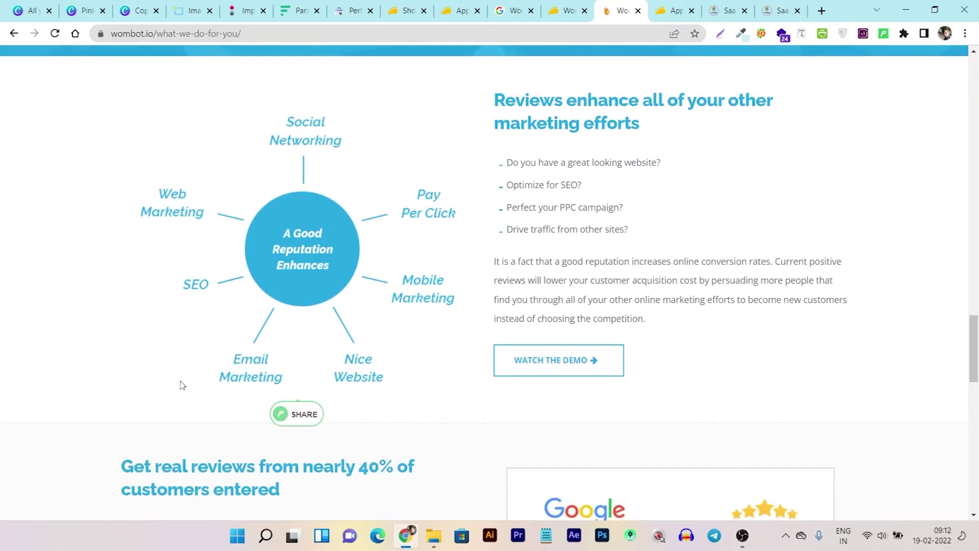
scroll(842, 284, up, 2)
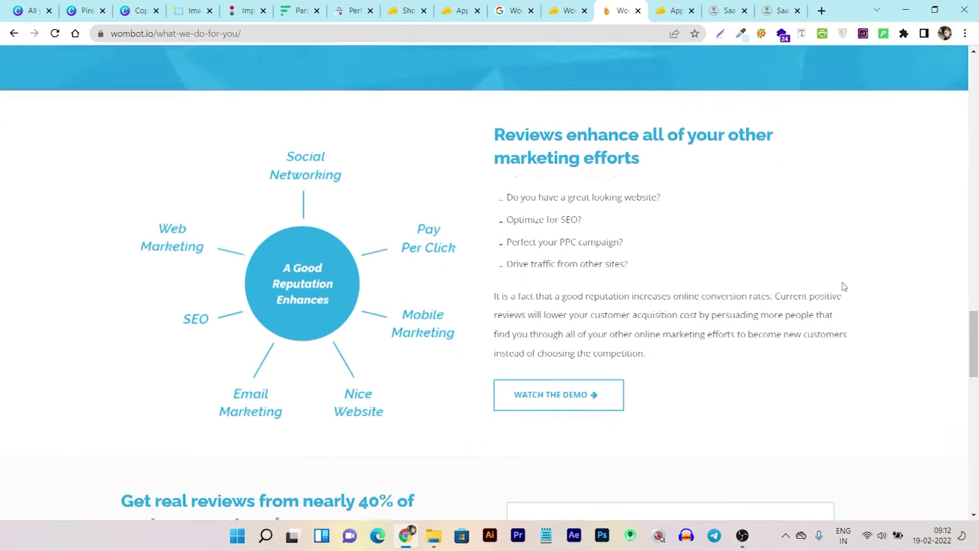
scroll(843, 284, up, 3)
scroll(843, 286, up, 3)
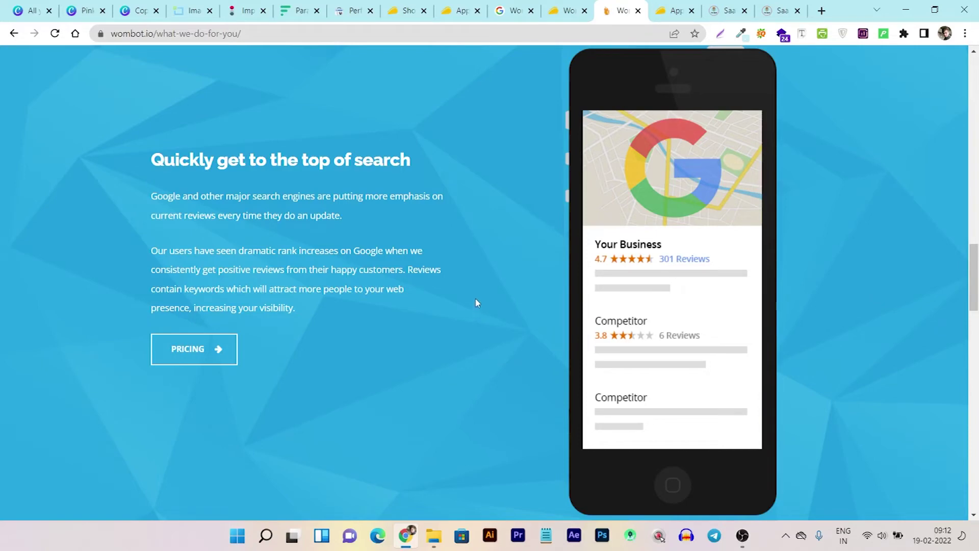
scroll(475, 303, up, 4)
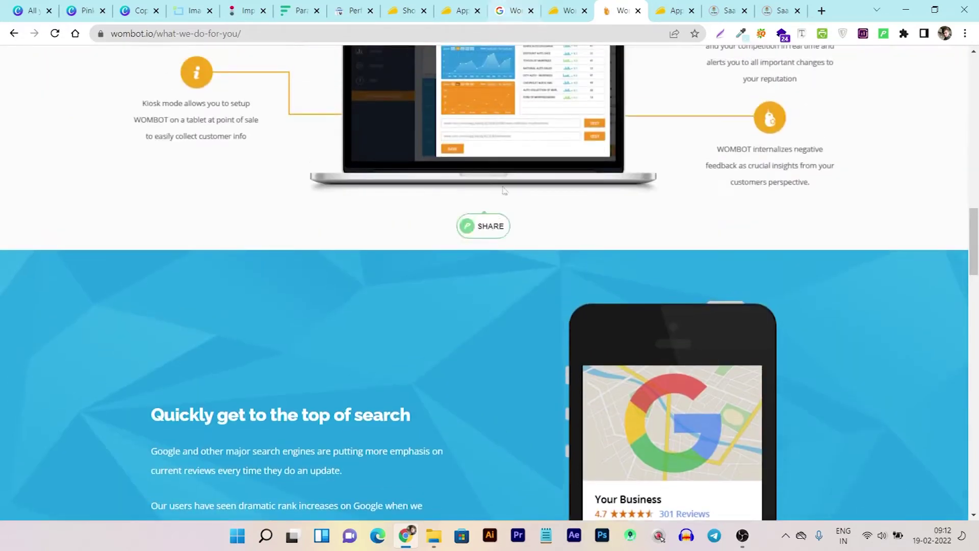
scroll(723, 245, up, 1)
scroll(723, 244, up, 3)
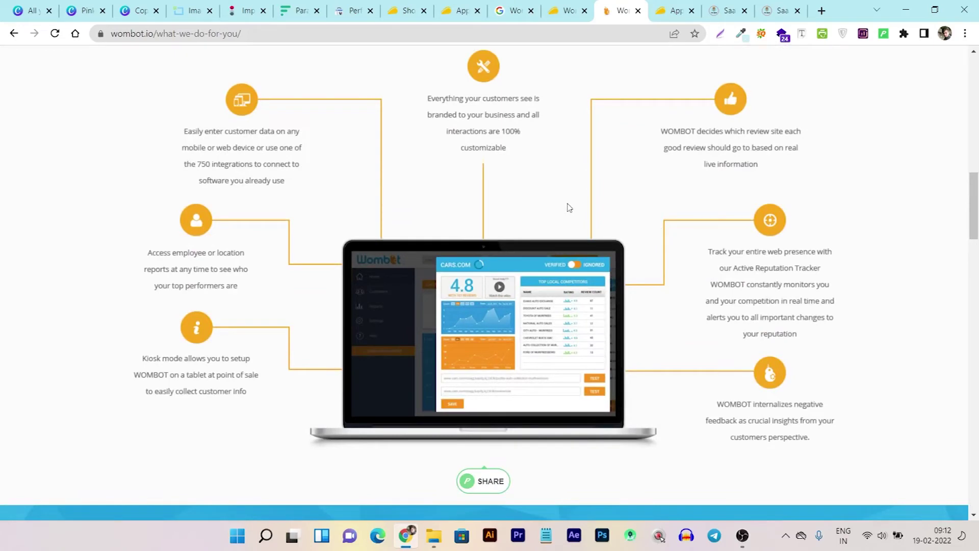
scroll(569, 207, up, 10)
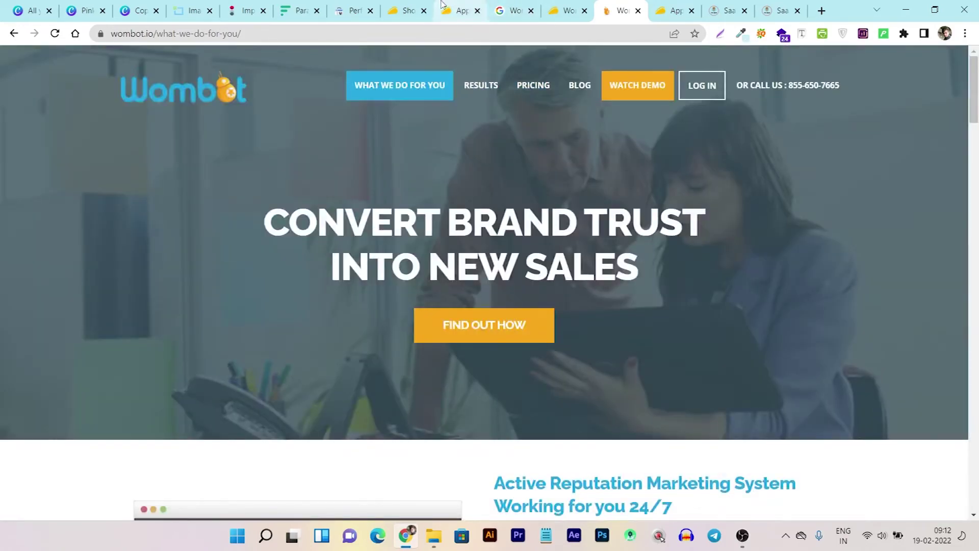
Step: Switch from the Wombot website to the AppSumo tab
click(462, 11)
Step: Open the Word of Mouth BOT deal page and jump to its plans and features
click(565, 11)
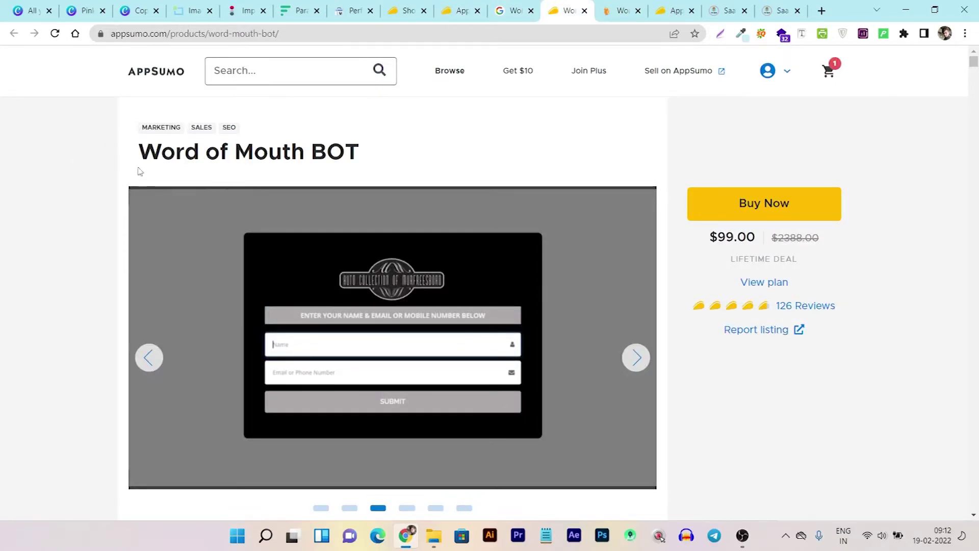
scroll(339, 176, down, 3)
scroll(340, 172, up, 2)
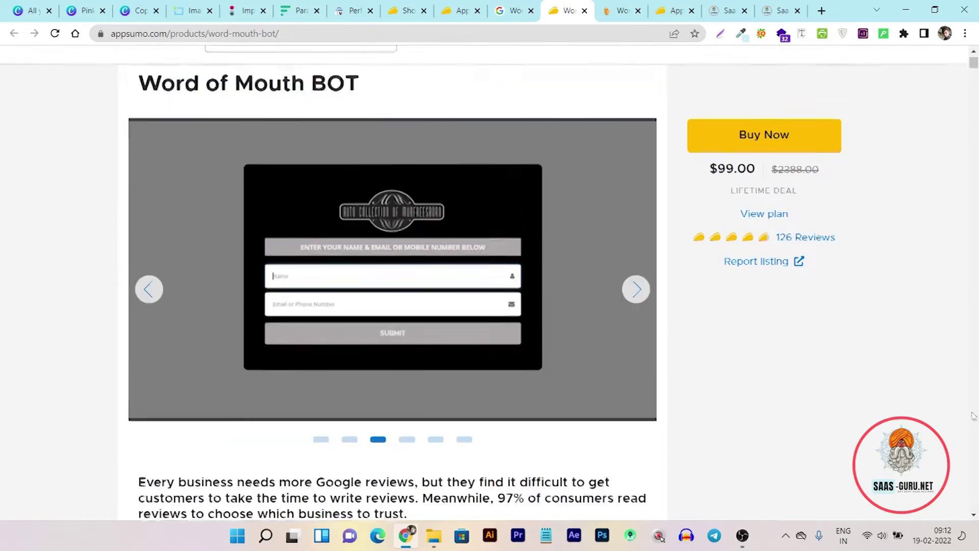
scroll(616, 386, down, 5)
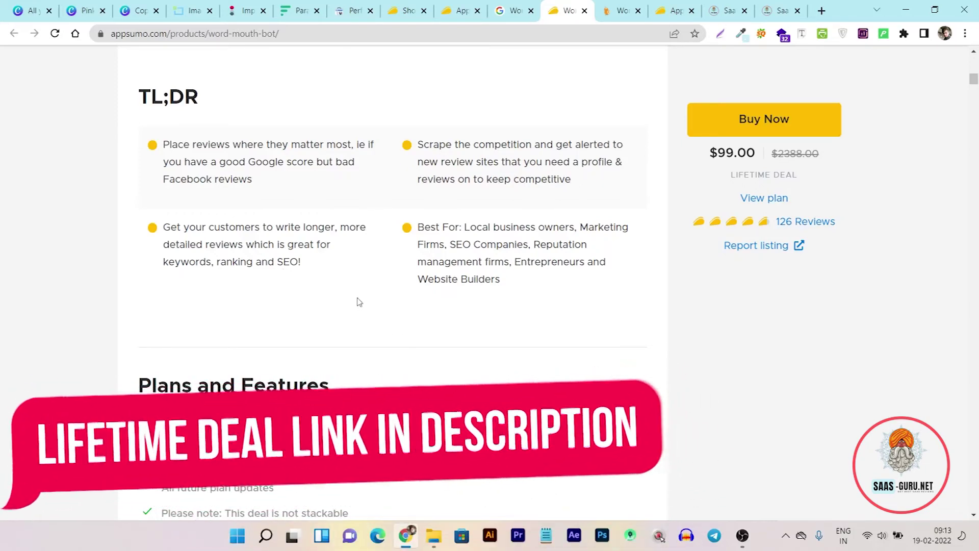
scroll(357, 302, down, 3)
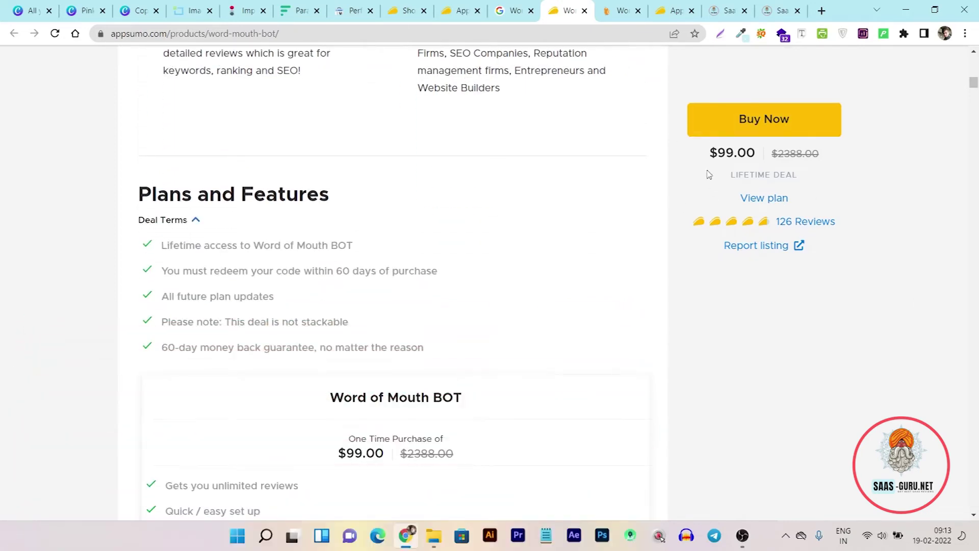
click(766, 200)
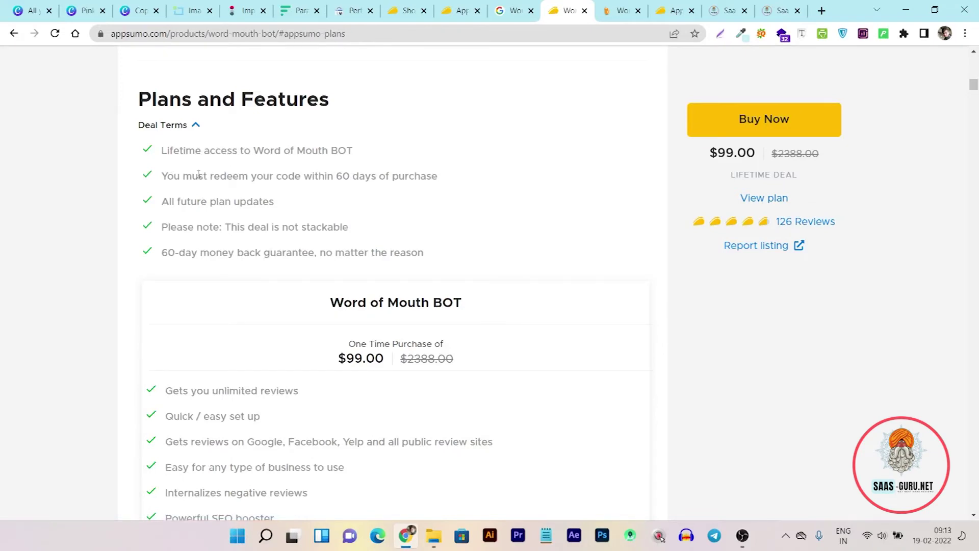
scroll(311, 203, down, 3)
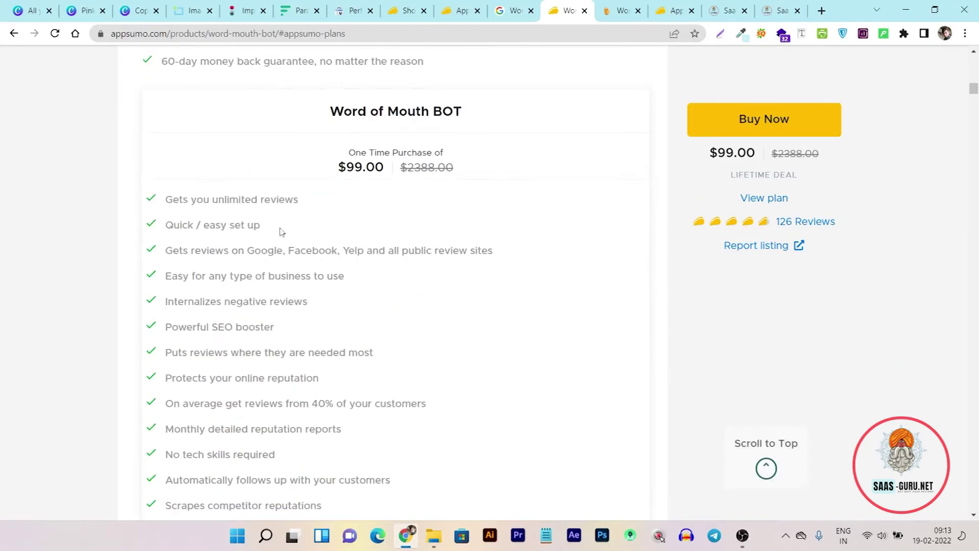
scroll(178, 222, down, 1)
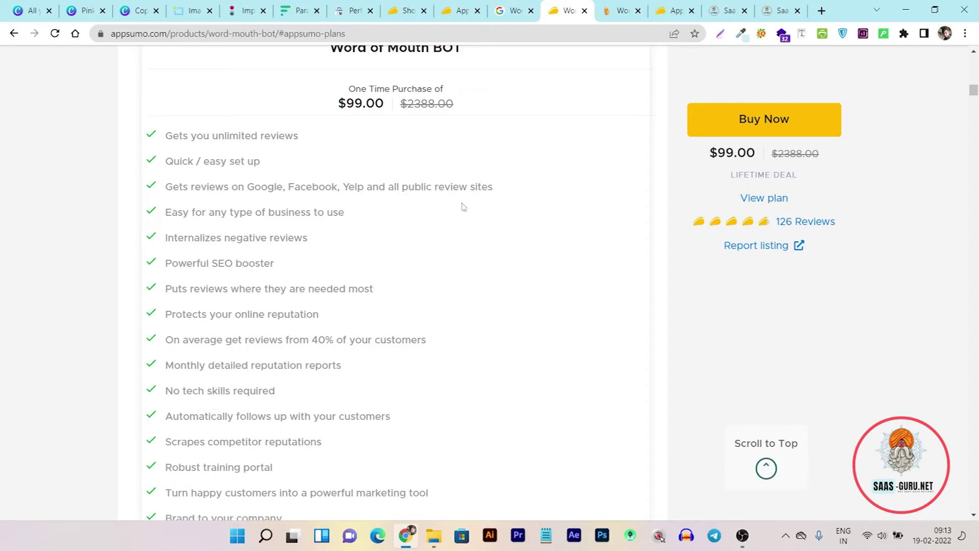
scroll(304, 222, down, 2)
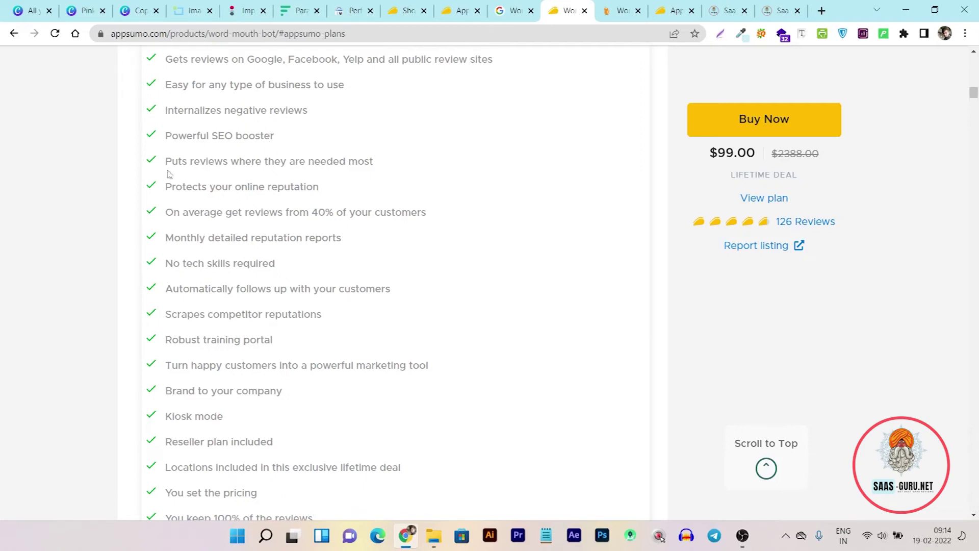
scroll(334, 218, down, 1)
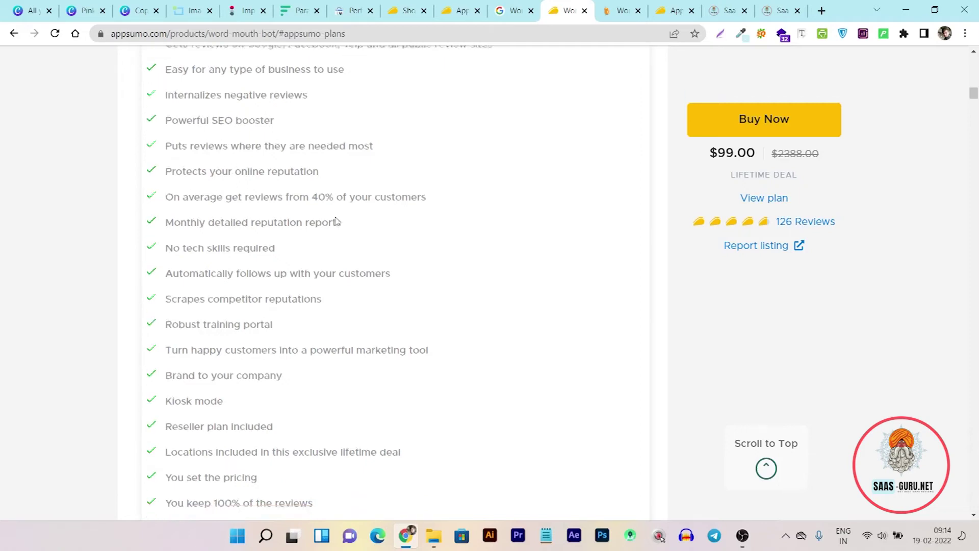
scroll(326, 210, down, 4)
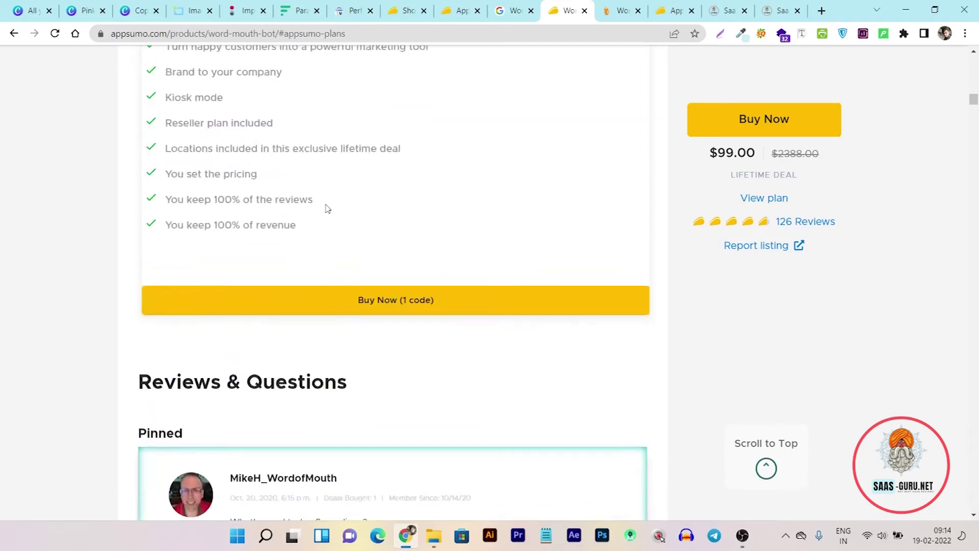
scroll(506, 293, up, 3)
scroll(505, 294, up, 1)
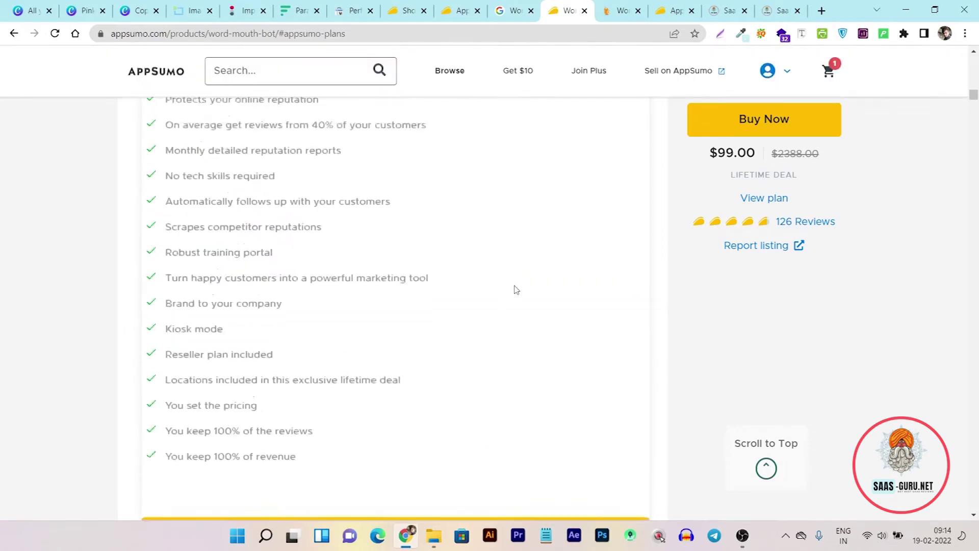
scroll(508, 292, up, 4)
scroll(515, 289, up, 5)
scroll(515, 290, up, 5)
scroll(515, 288, up, 10)
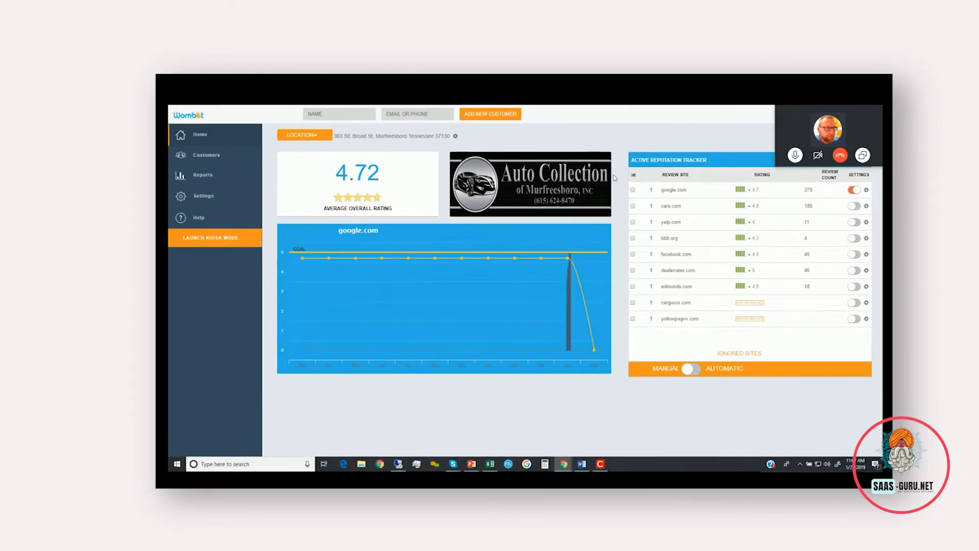
Step: Select google.com and highlight the tracker rows from google.com to edmunds.com, then deselect
double_click(666, 191)
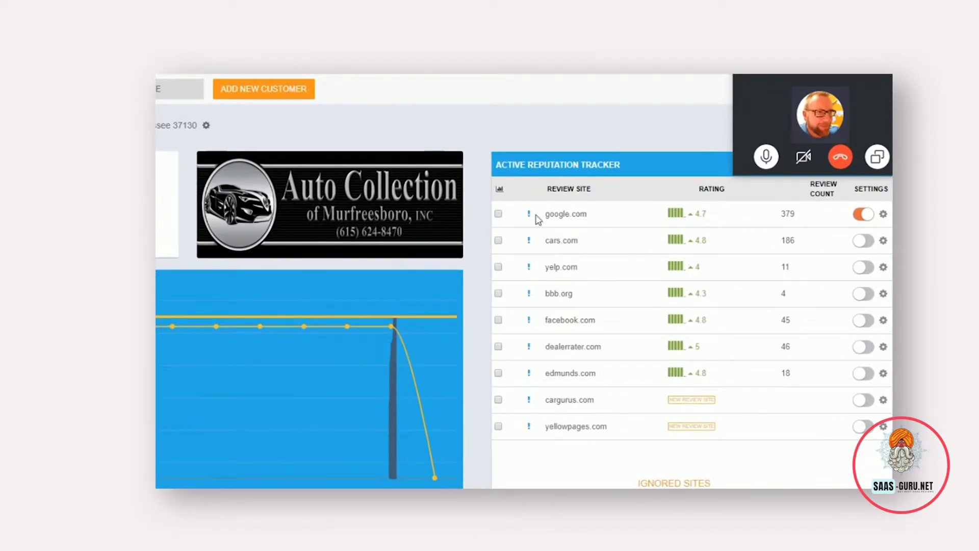
drag(540, 219, 514, 383)
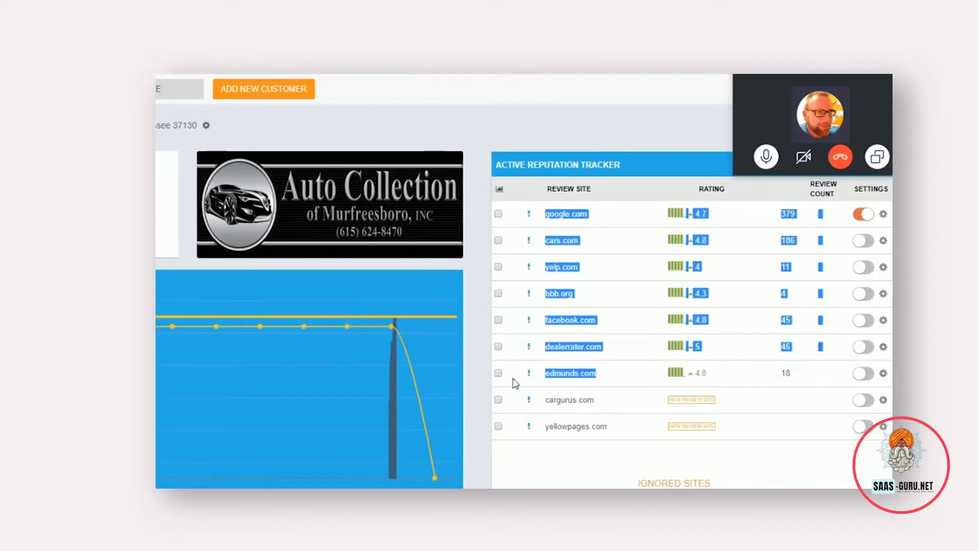
click(469, 386)
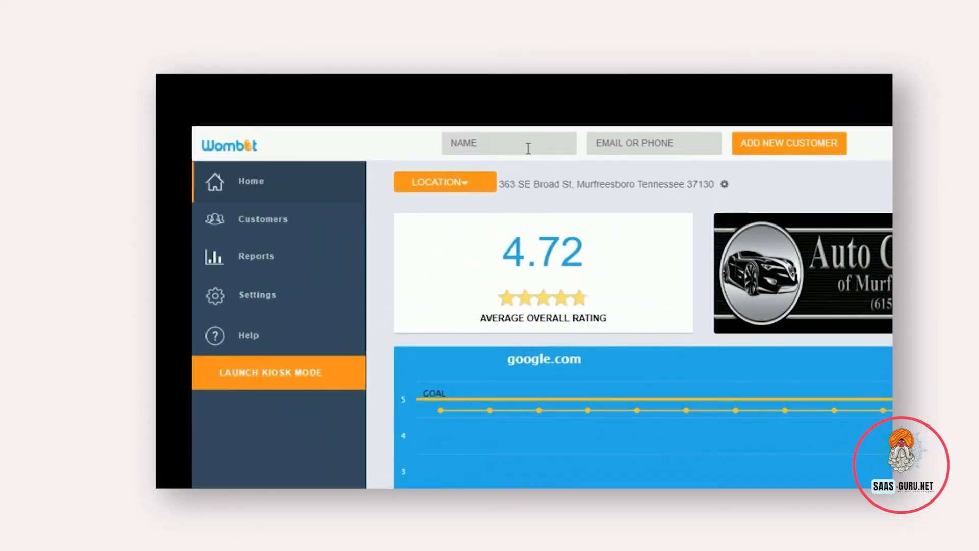
Step: Try the dashboard's Name and Email or Phone fields for a new customer
click(527, 149)
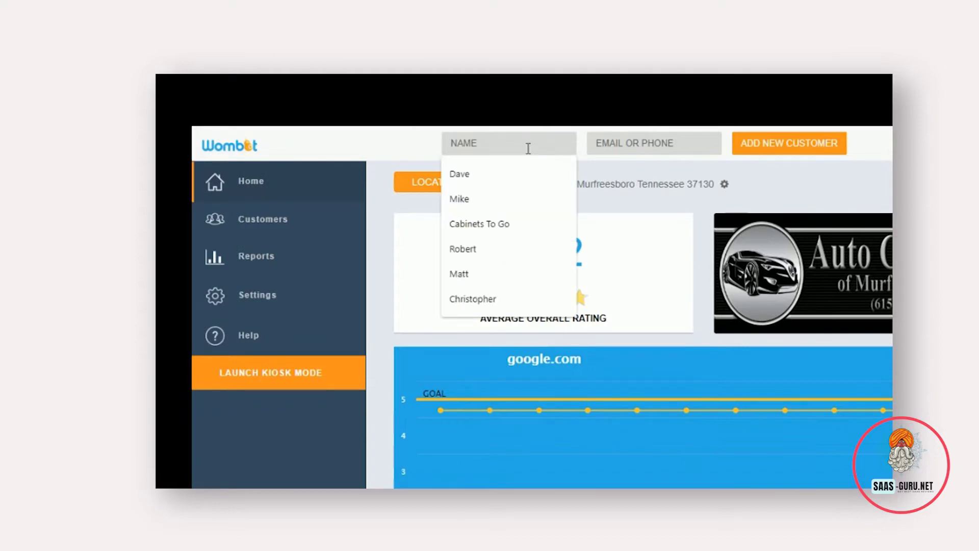
click(613, 146)
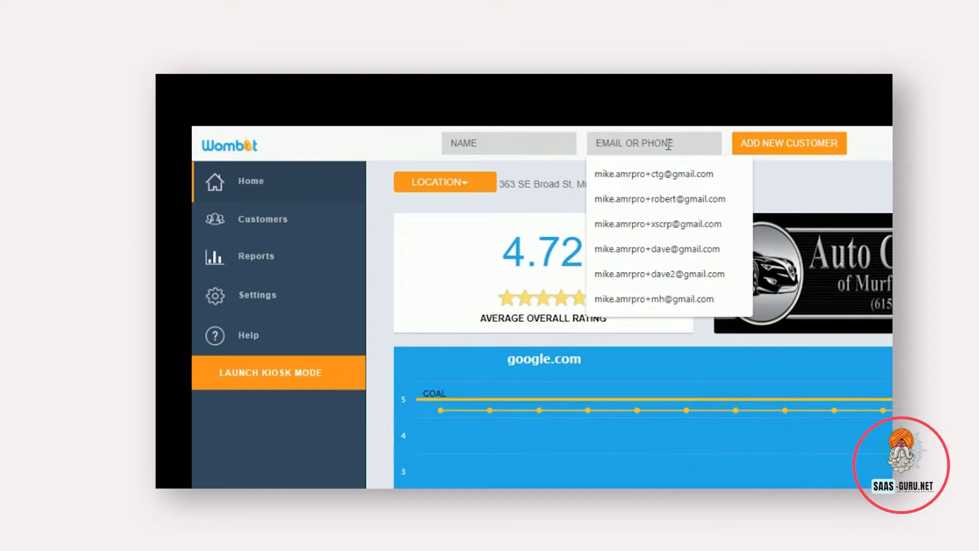
click(809, 179)
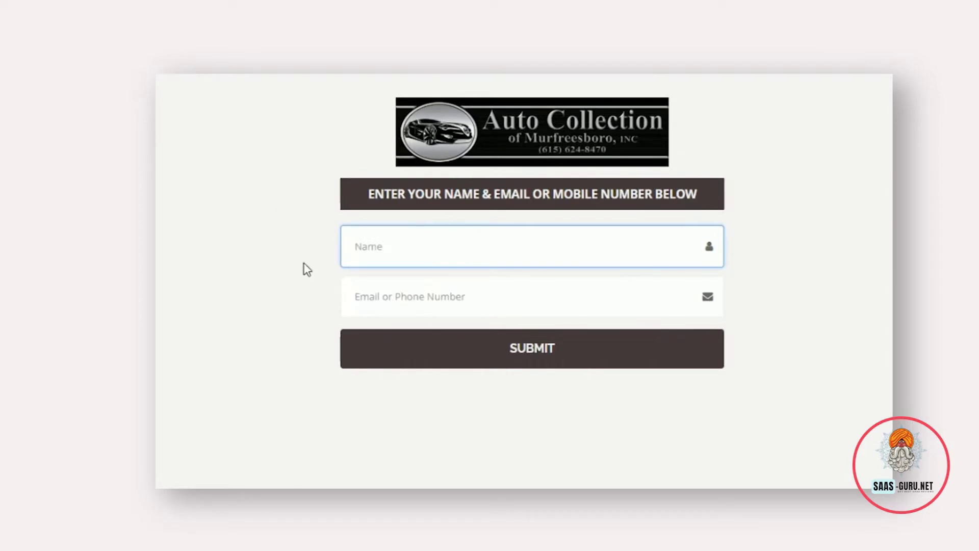
Step: Click through the kiosk form's name and email-or-phone fields
click(375, 298)
click(393, 247)
click(370, 290)
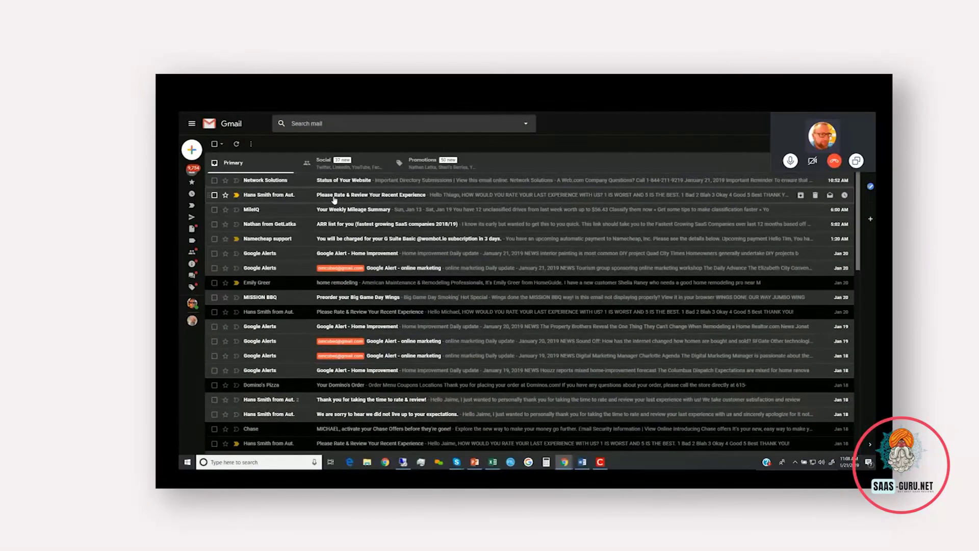
click(334, 196)
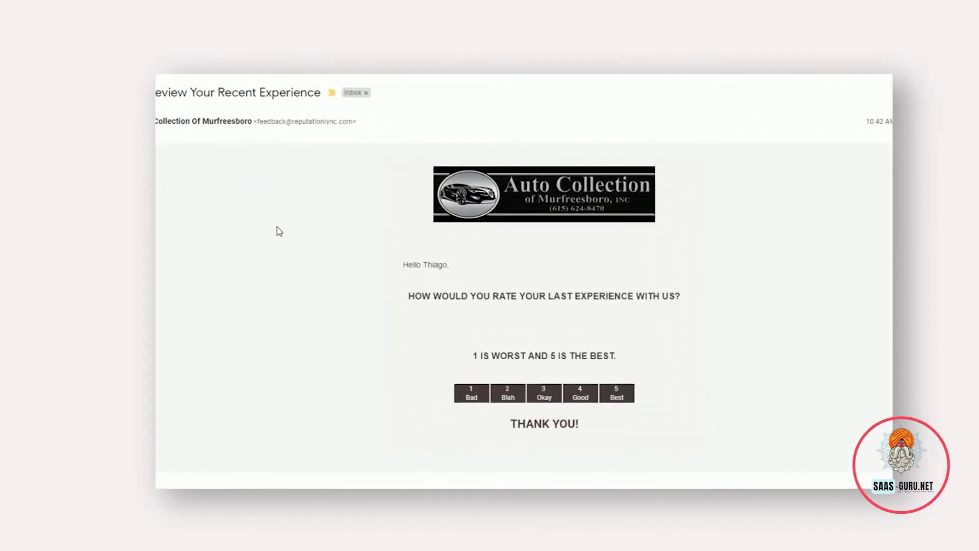
drag(405, 266, 454, 282)
click(482, 301)
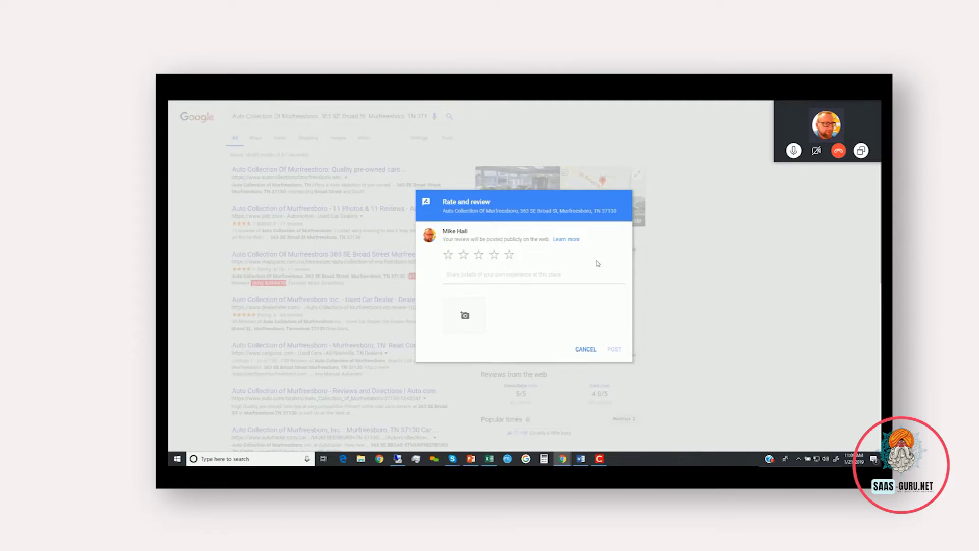
Step: Cancel the Rate and review dialog and highlight the Auto Collection Of Murfreesboro name
click(715, 270)
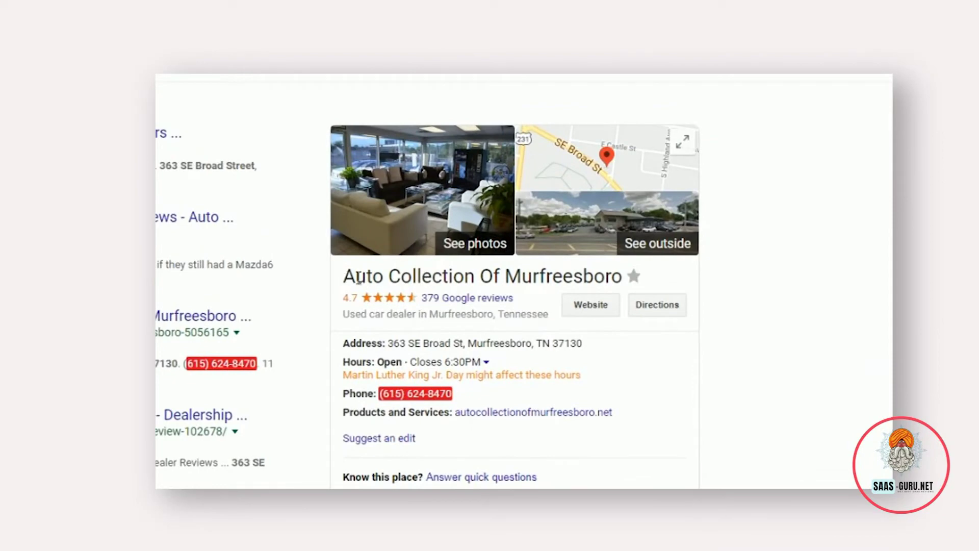
drag(343, 276, 624, 273)
click(750, 245)
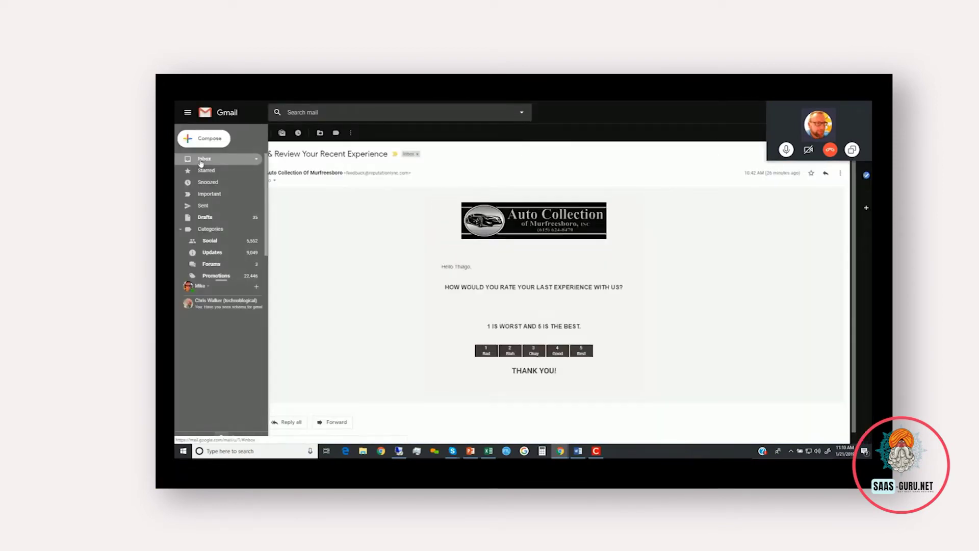
Step: Return to the inbox and open the 'Please Rate & Review Your Recent Experience' email
click(203, 159)
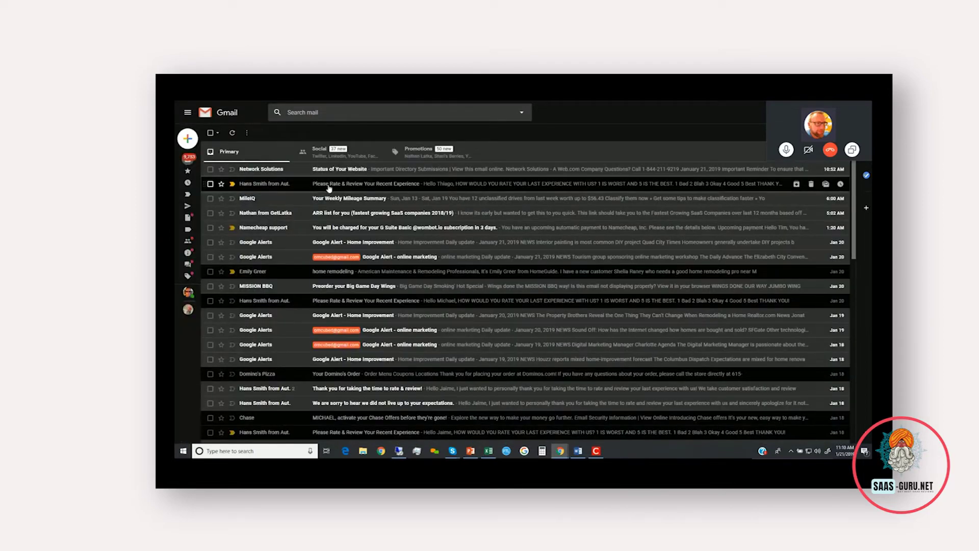
click(334, 189)
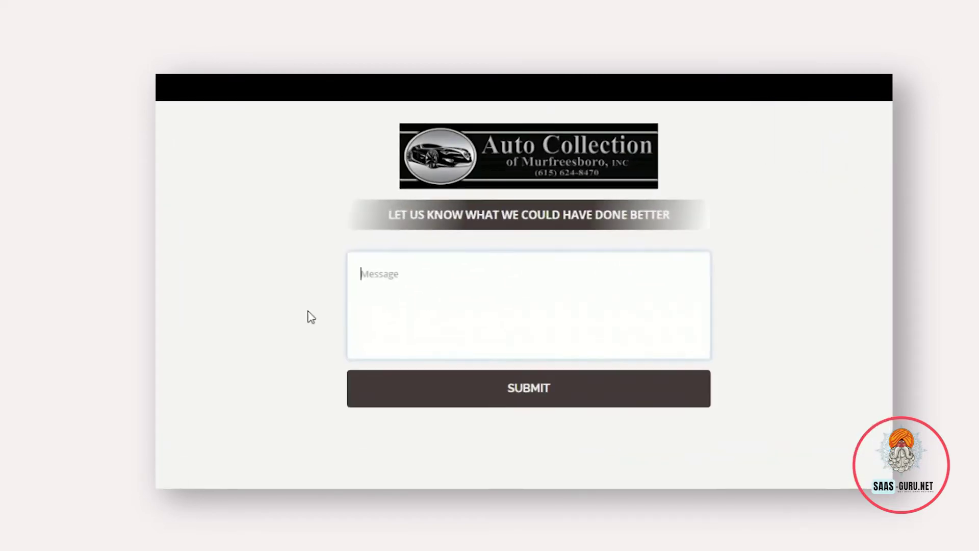
Step: Enter 'It was a lemon!' in the feedback Message box and submit it
click(543, 284)
text(It w)
text(as a lemon)
text(!)
click(518, 396)
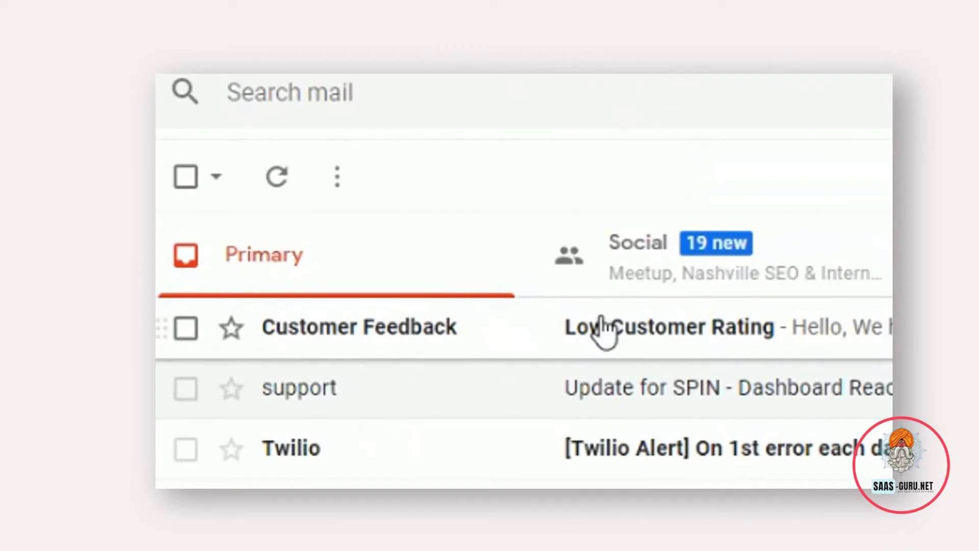
Step: Open the Low Customer Rating email and highlight the customer name and 'It was a lemon!' feedback
click(649, 348)
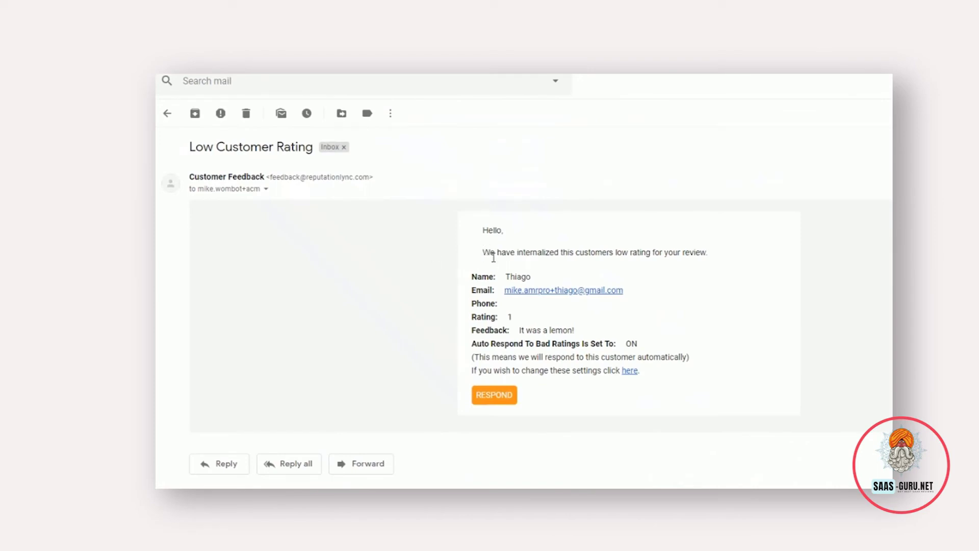
drag(621, 253, 698, 252)
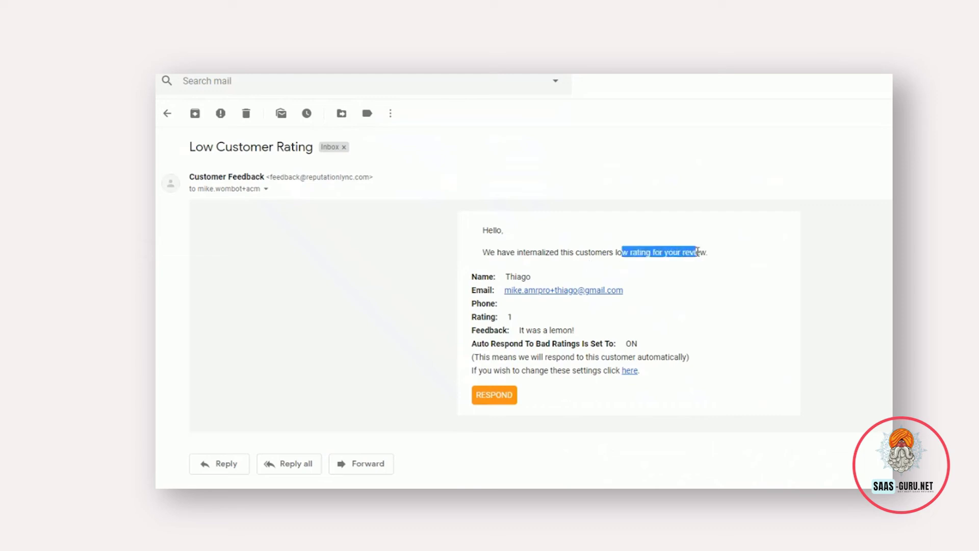
drag(505, 276, 531, 277)
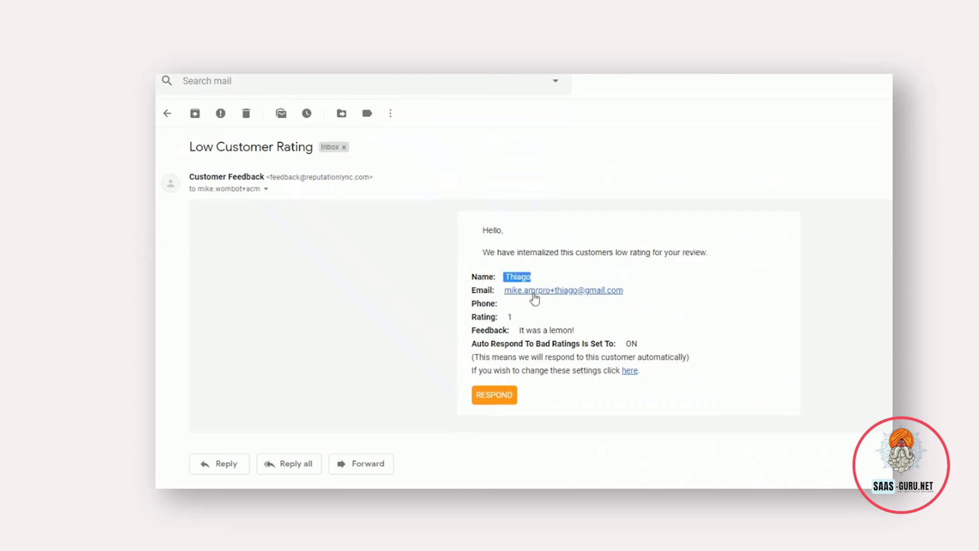
double_click(509, 317)
drag(519, 330, 583, 337)
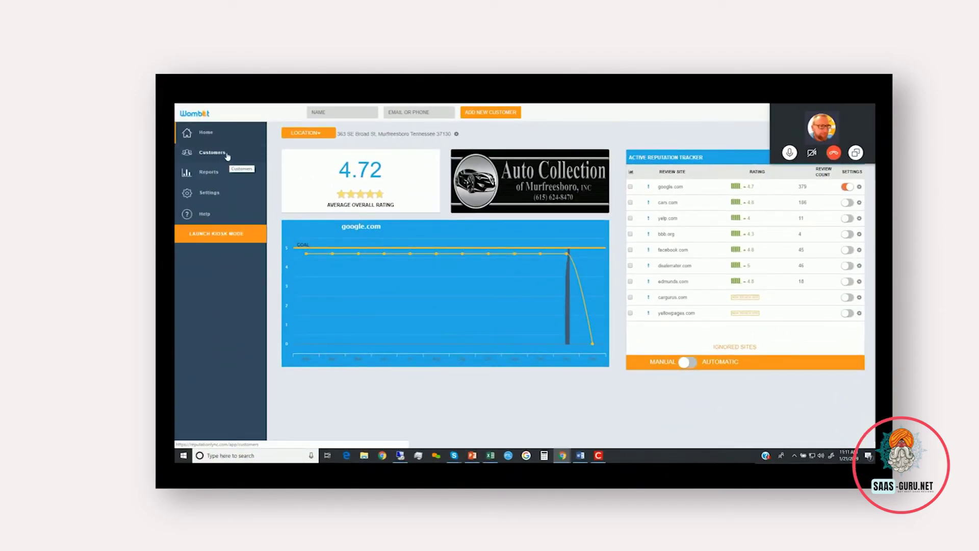
Step: Review Thiago's feedback timeline, highlighting his entry date, rated-5 and 1-star entries
click(224, 156)
click(237, 160)
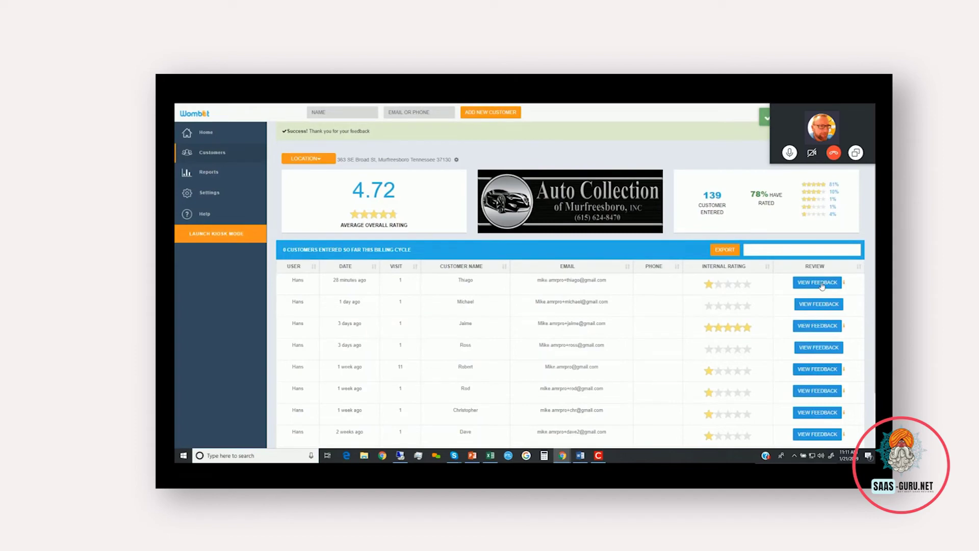
click(821, 284)
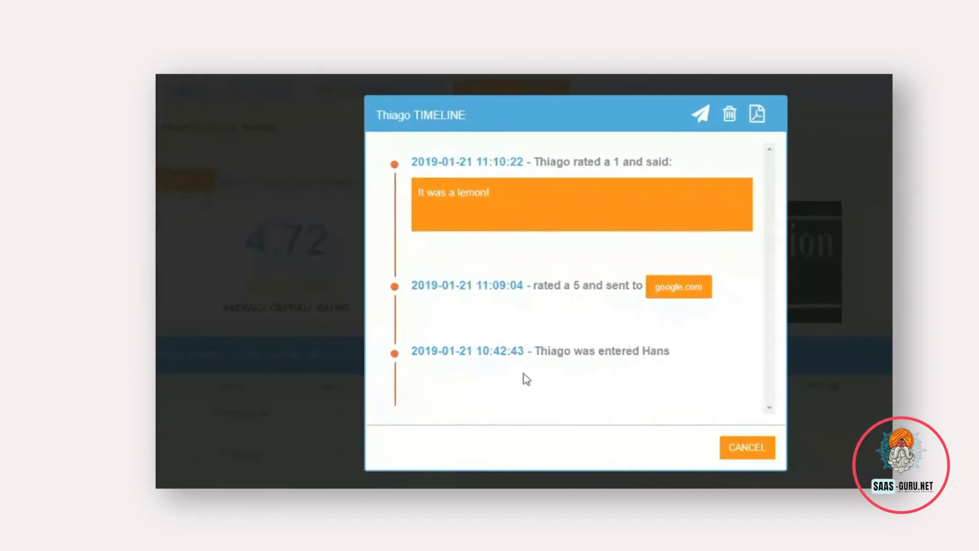
drag(538, 352, 657, 352)
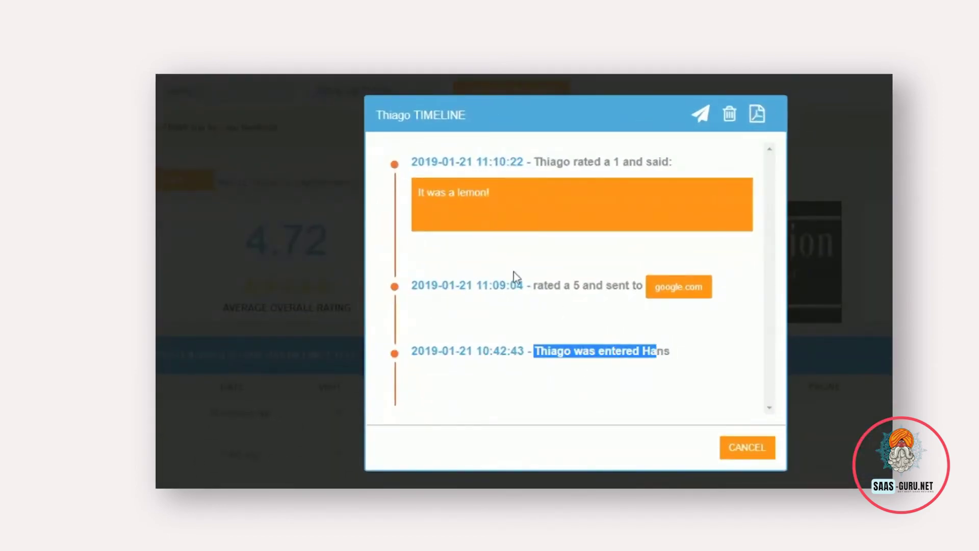
drag(534, 284, 612, 289)
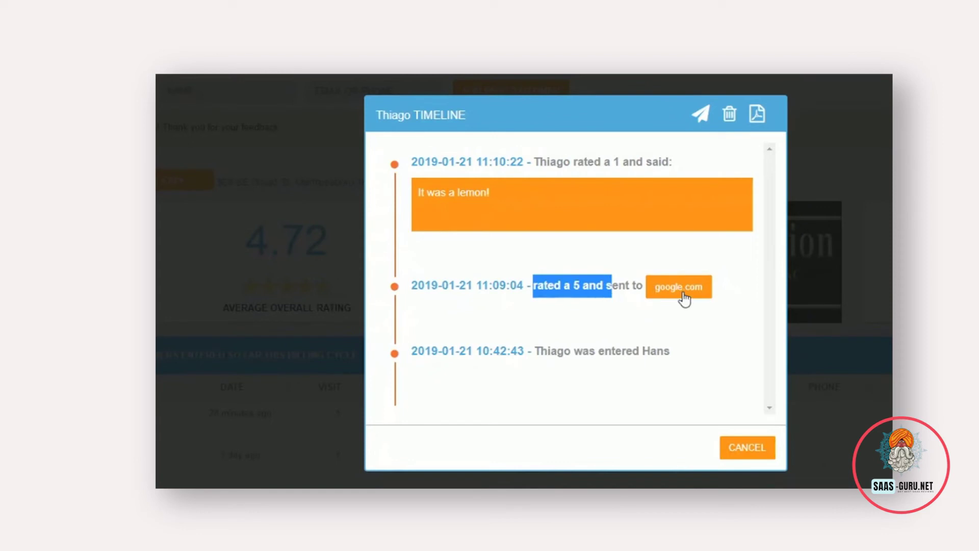
drag(535, 161, 620, 162)
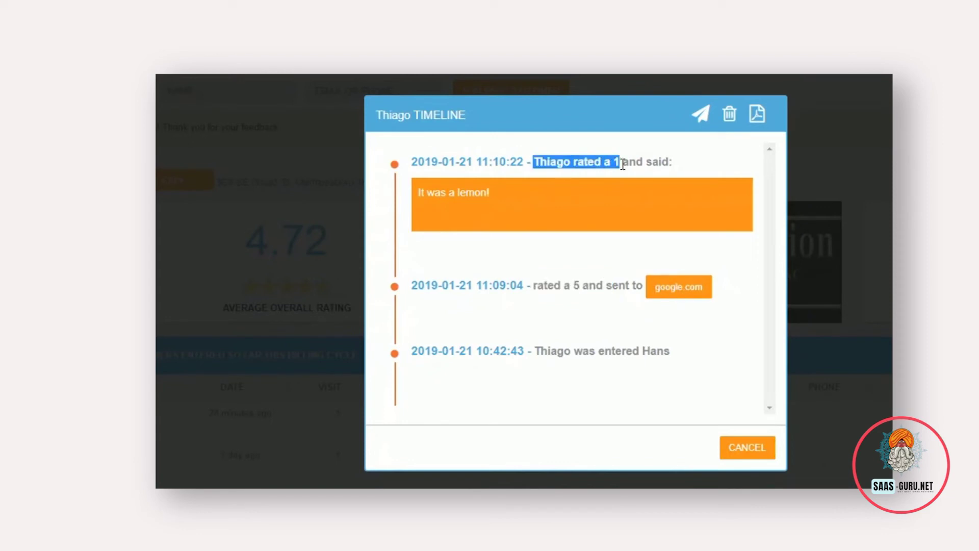
click(504, 210)
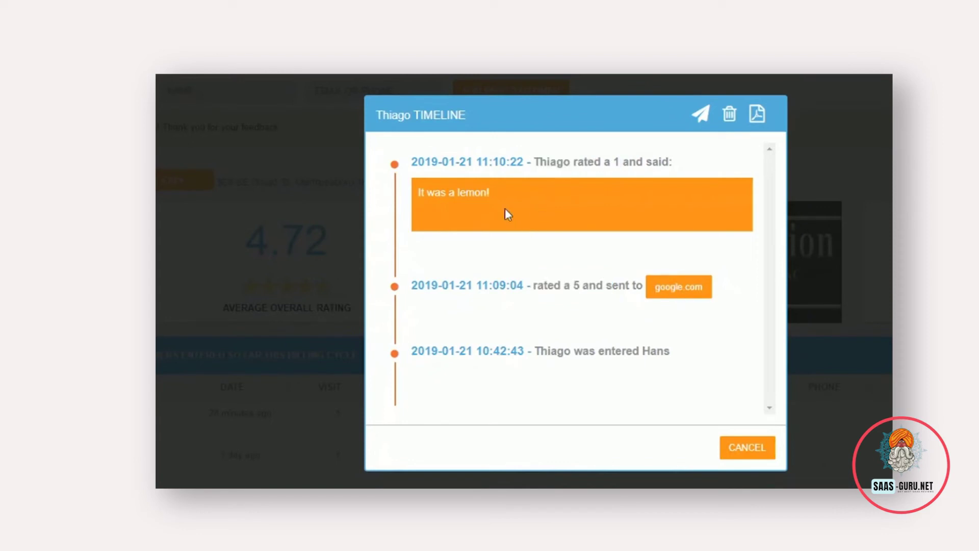
click(734, 448)
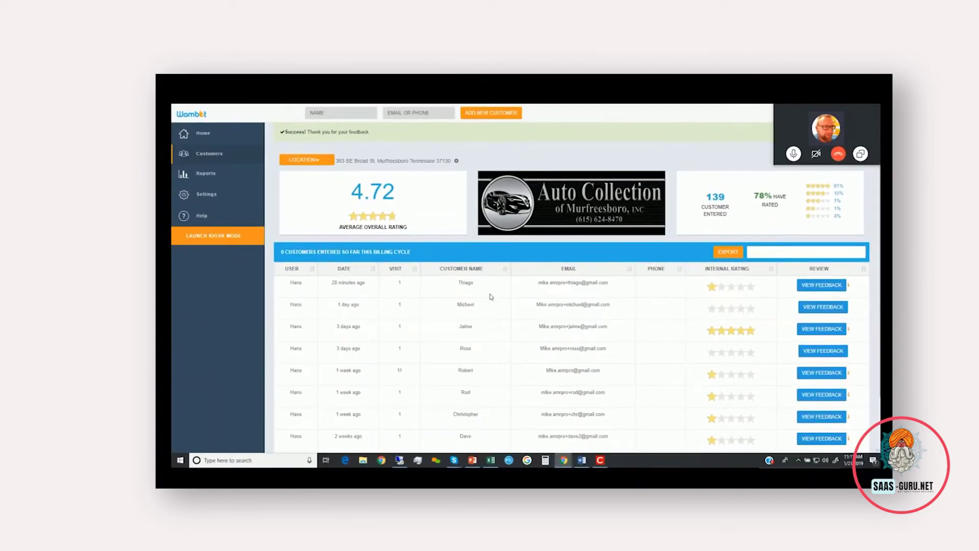
Step: Highlight Hans in the customer list, then go to the Home dashboard
double_click(295, 283)
click(270, 178)
click(228, 140)
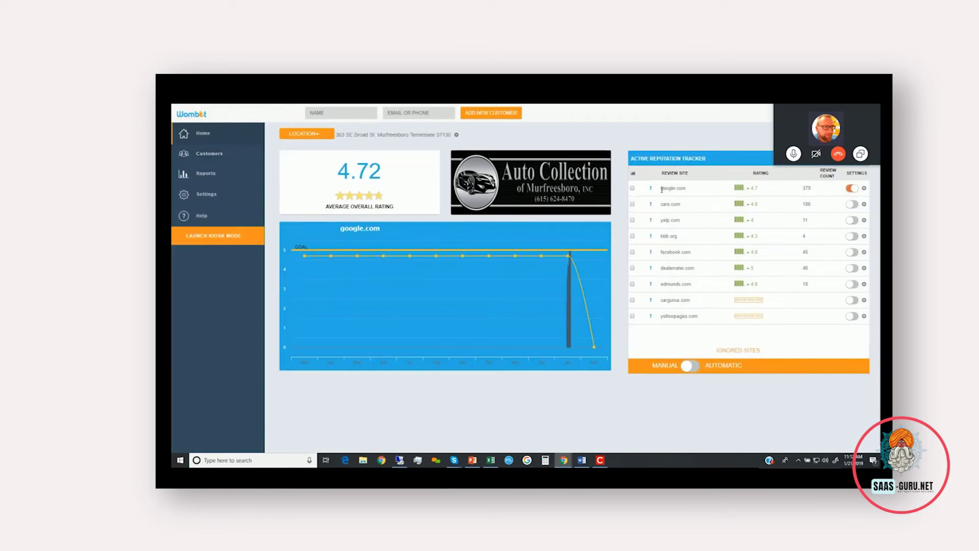
Step: Point out google.com and yelp.com, with yelp.com's rating of 4, in the reputation tracker
drag(662, 189, 688, 188)
click(694, 191)
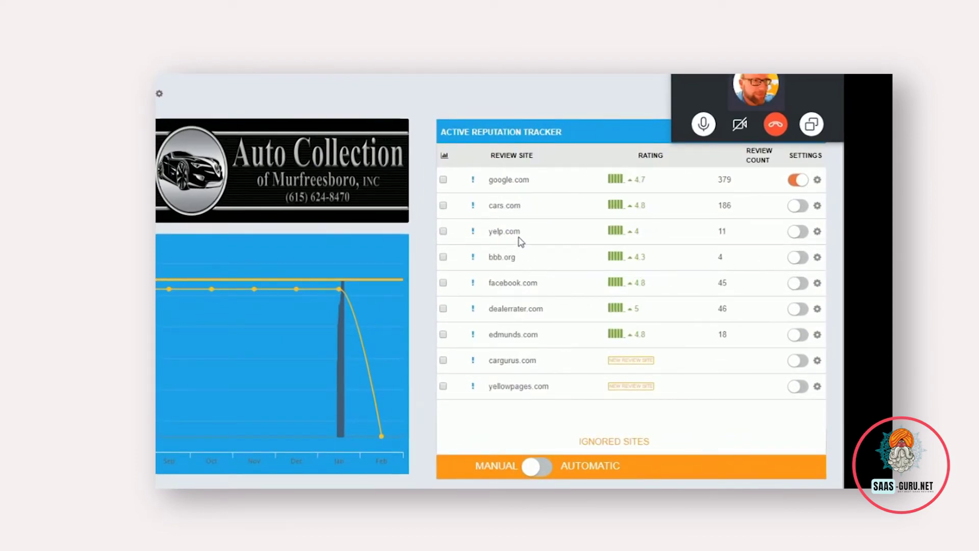
drag(522, 232, 491, 237)
click(470, 449)
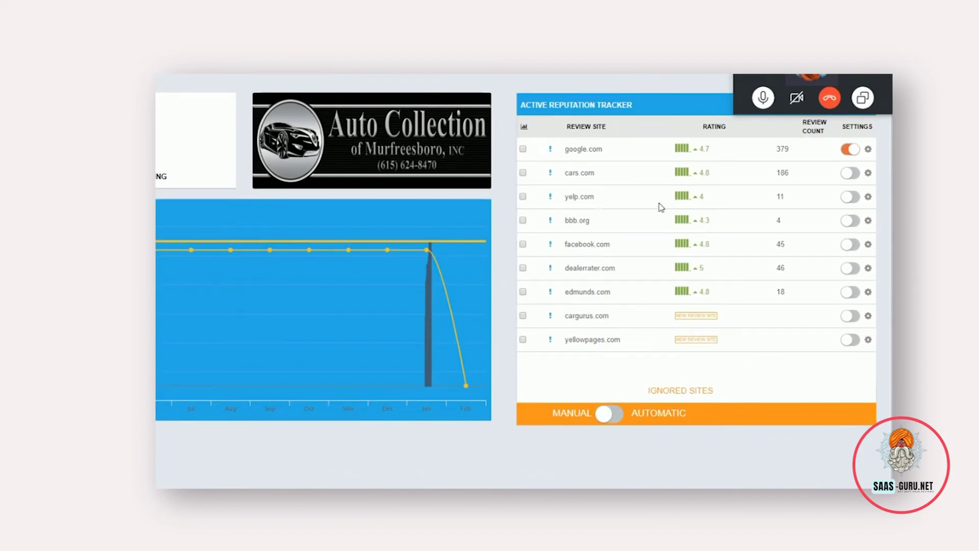
double_click(701, 196)
click(712, 201)
Step: Point out cargurus.com, labelled as a new review site, and then yellowpages.com in the tracker
drag(439, 251, 508, 255)
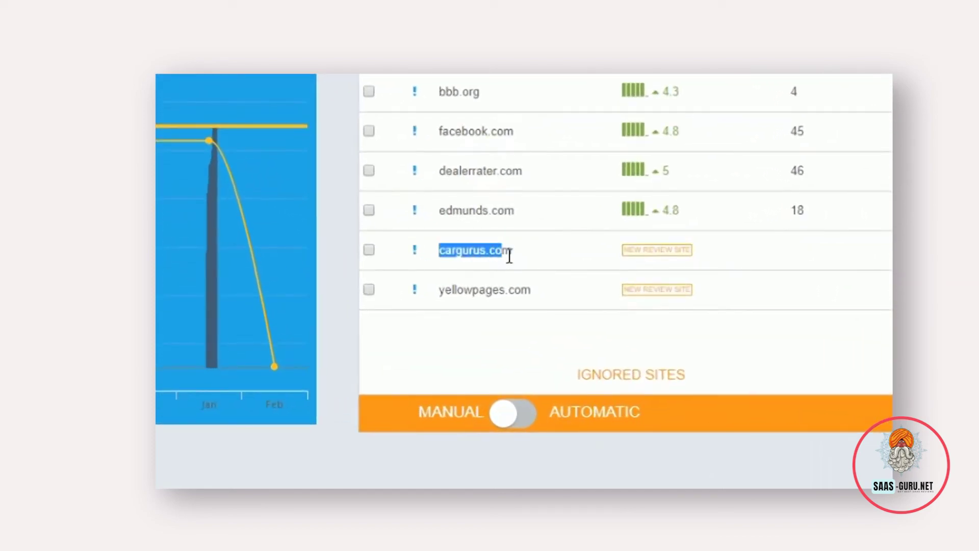
click(553, 261)
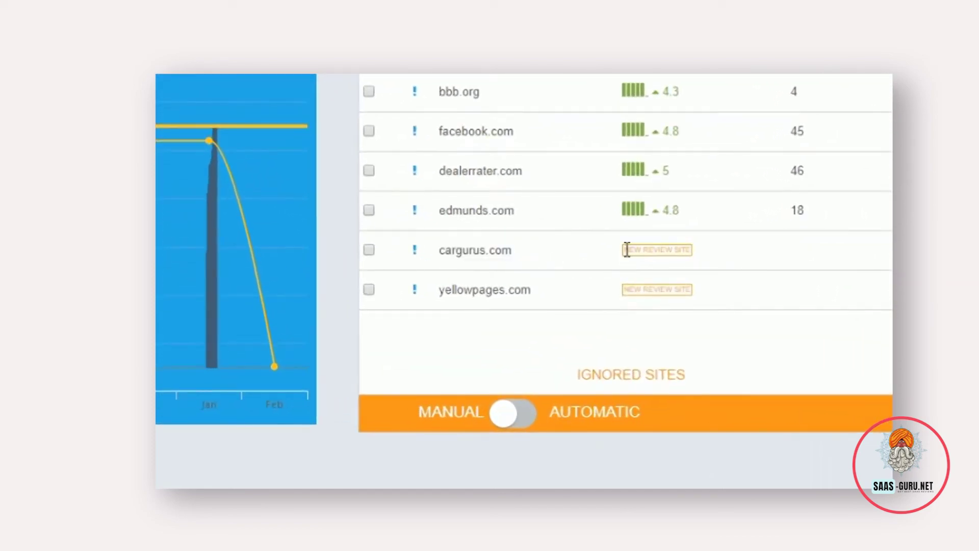
drag(624, 249, 676, 252)
click(700, 254)
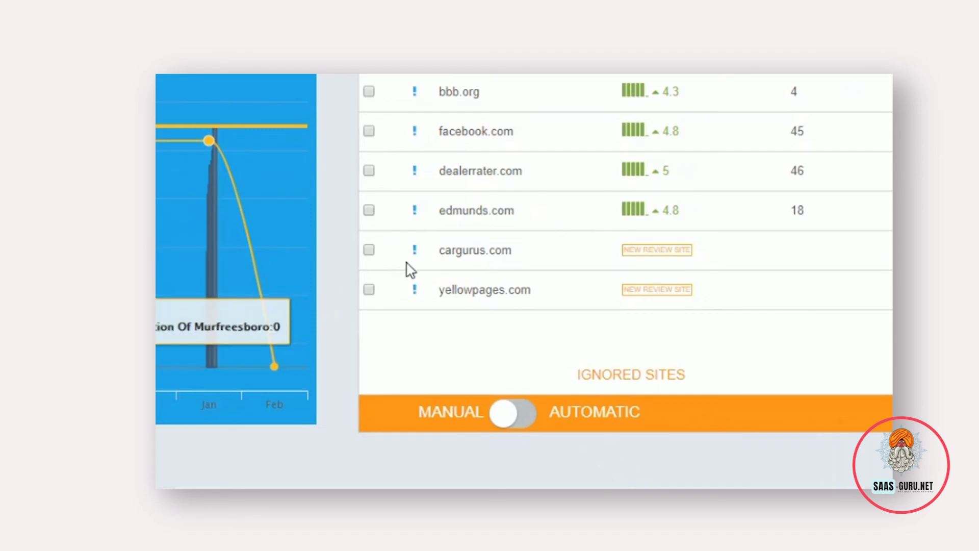
drag(441, 253, 524, 260)
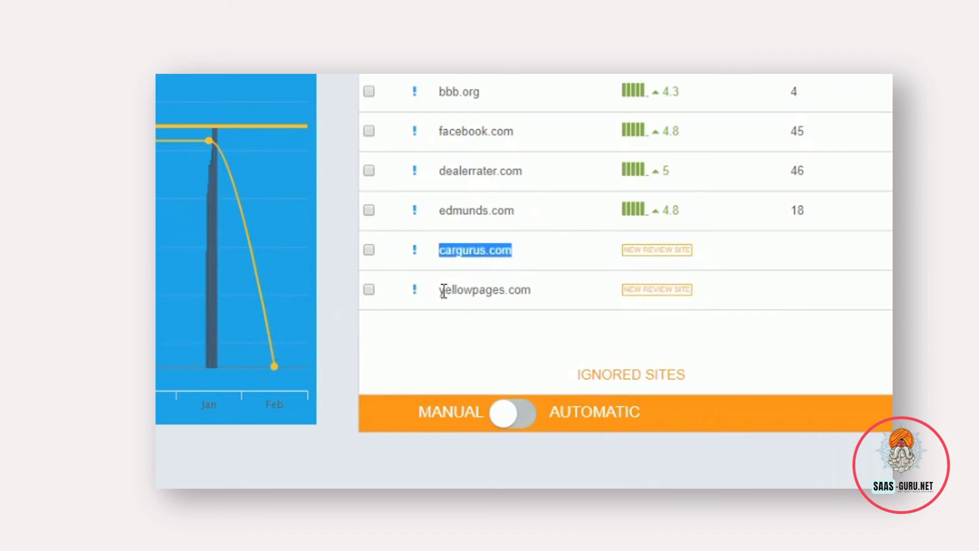
drag(443, 289, 530, 284)
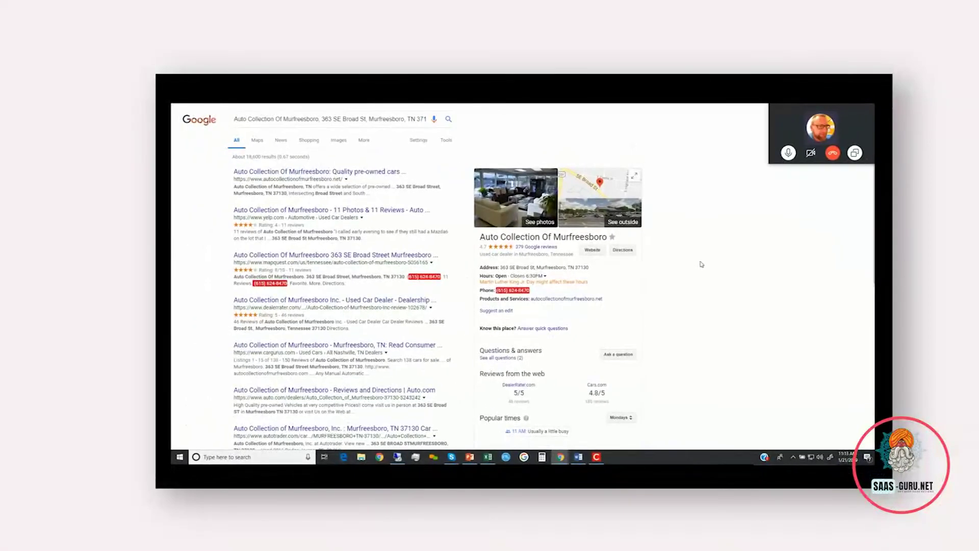
scroll(705, 264, down, 1)
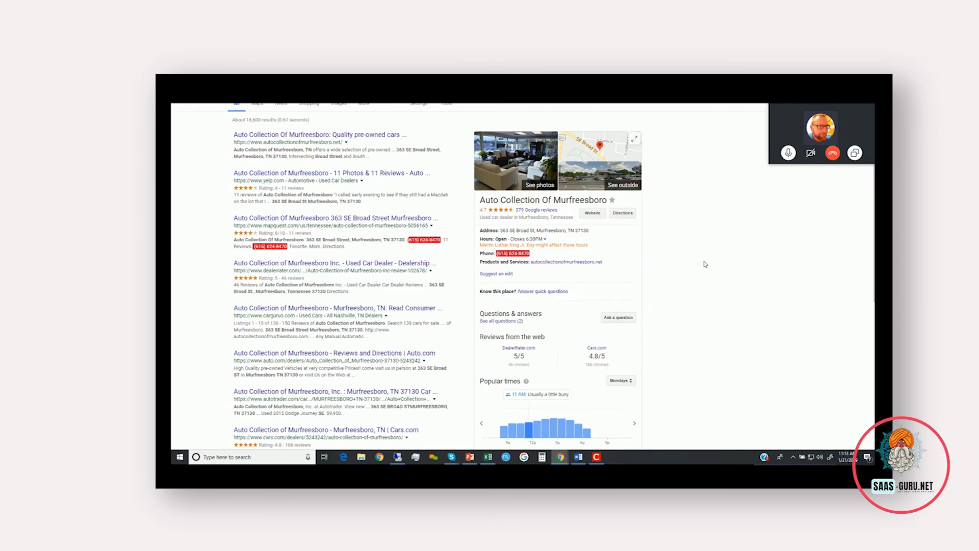
scroll(704, 264, up, 1)
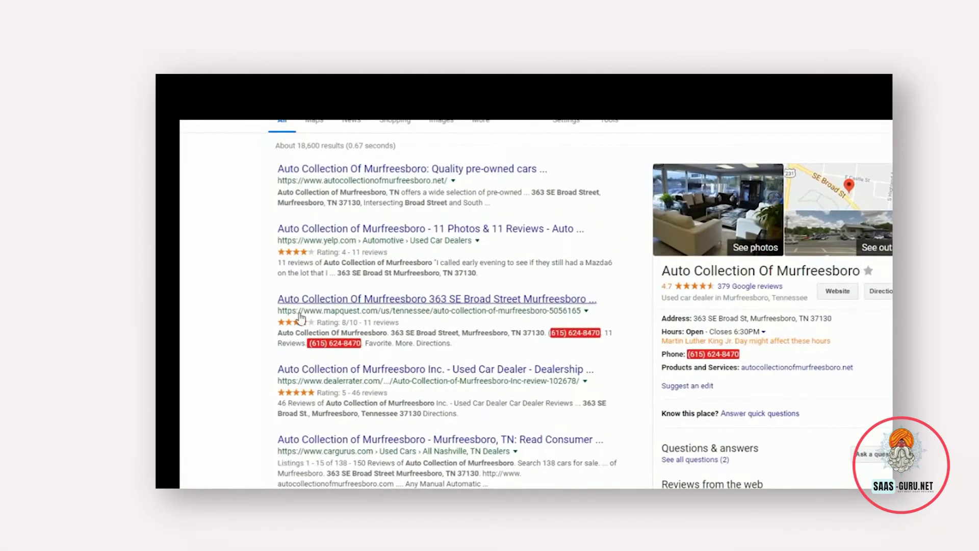
scroll(252, 335, down, 2)
scroll(241, 368, down, 1)
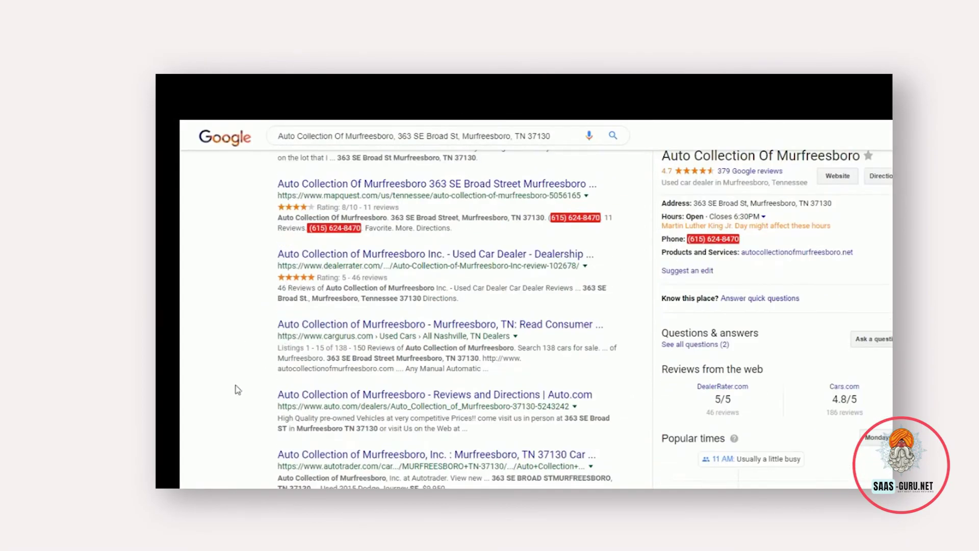
scroll(234, 405, down, 2)
scroll(490, 321, down, 2)
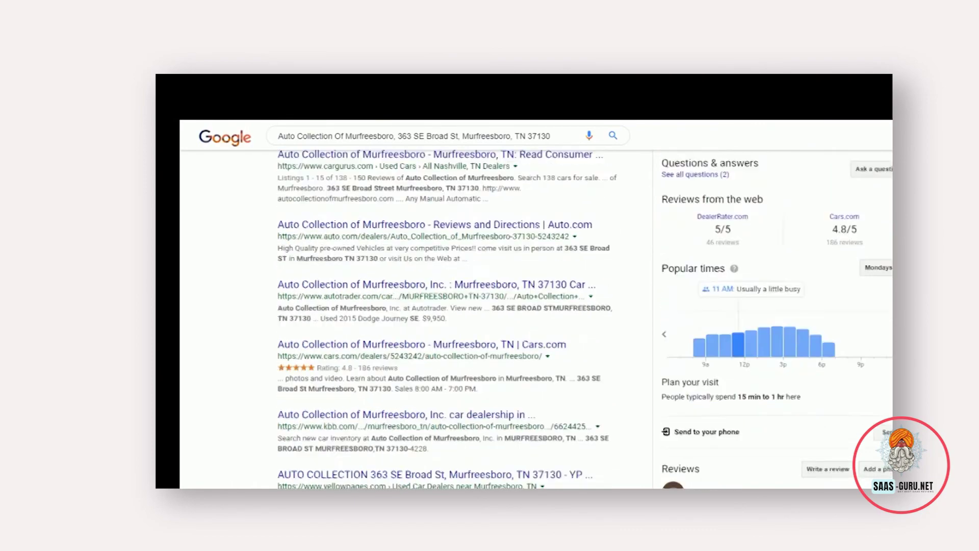
scroll(489, 322, down, 2)
scroll(490, 322, up, 4)
scroll(490, 322, up, 3)
scroll(489, 306, up, 1)
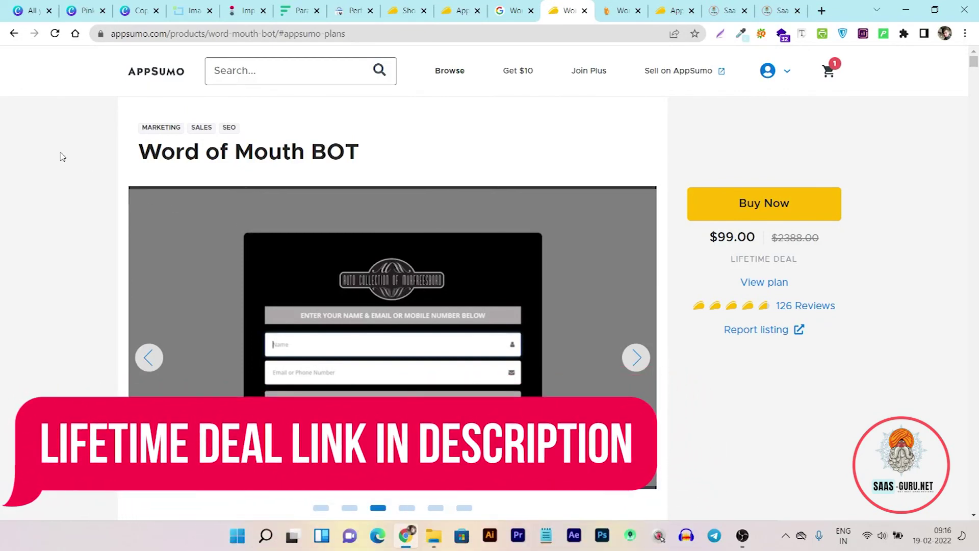
scroll(62, 156, down, 3)
scroll(63, 156, down, 3)
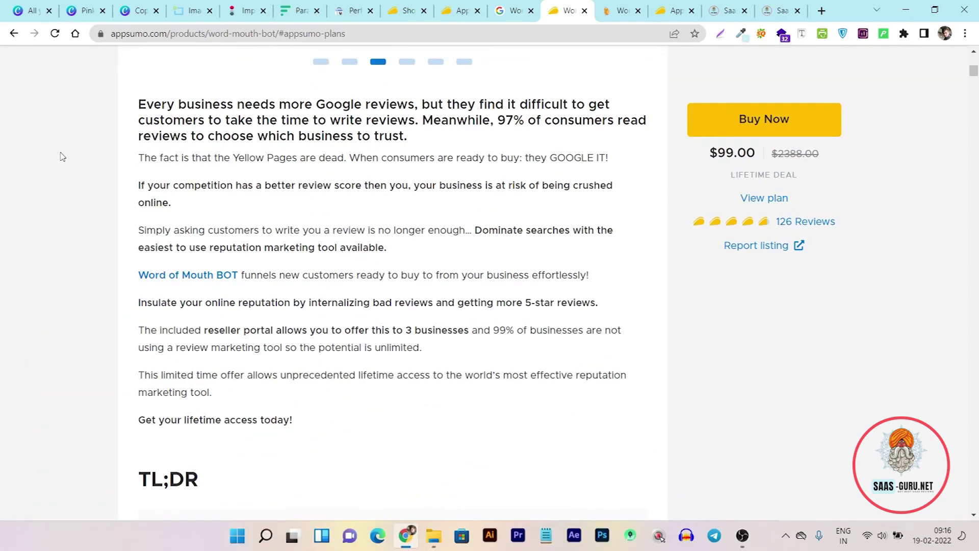
scroll(62, 156, down, 1)
scroll(62, 156, down, 3)
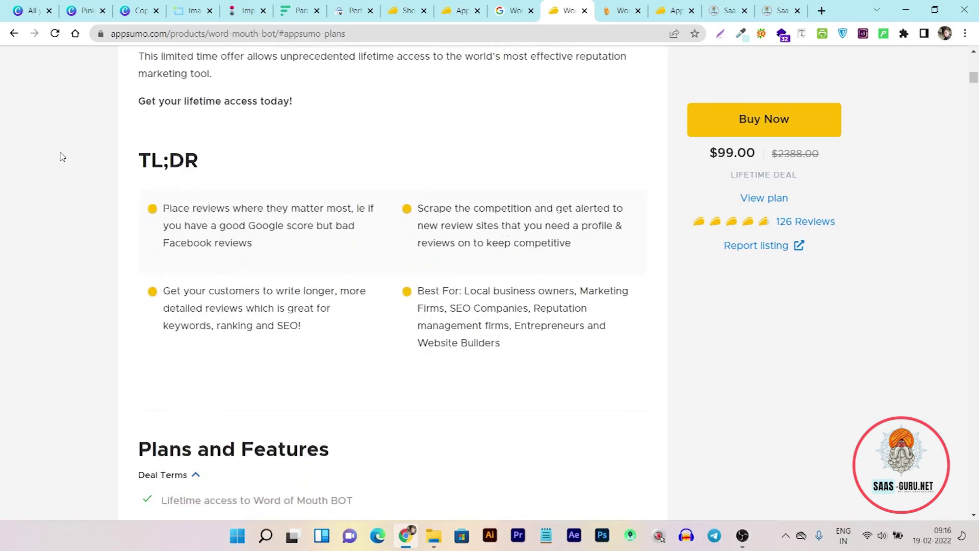
scroll(62, 156, down, 3)
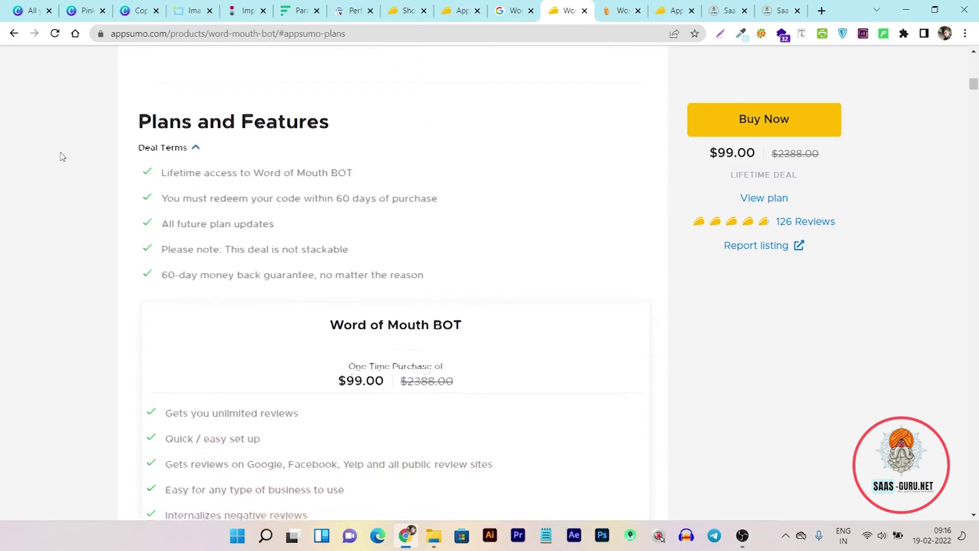
scroll(62, 156, down, 5)
scroll(62, 156, down, 1)
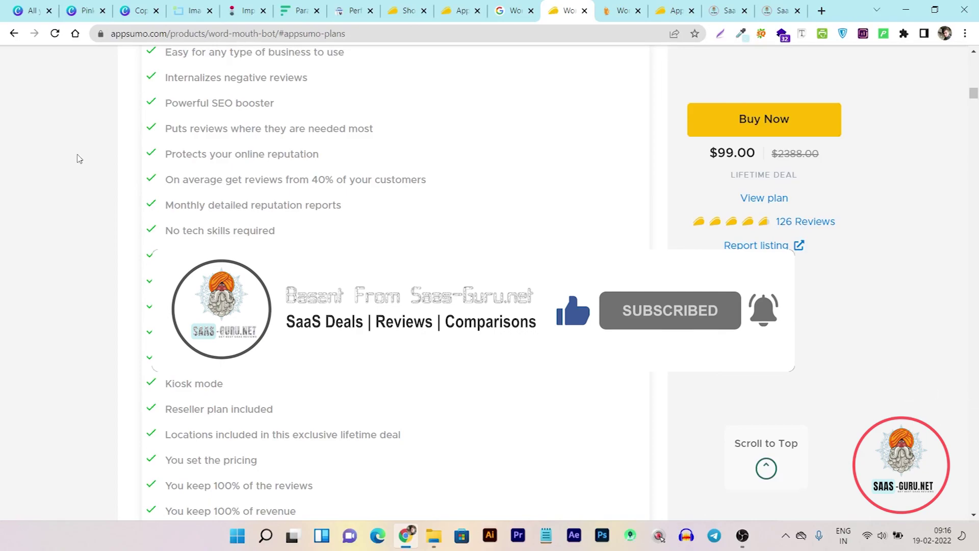
scroll(435, 246, up, 2)
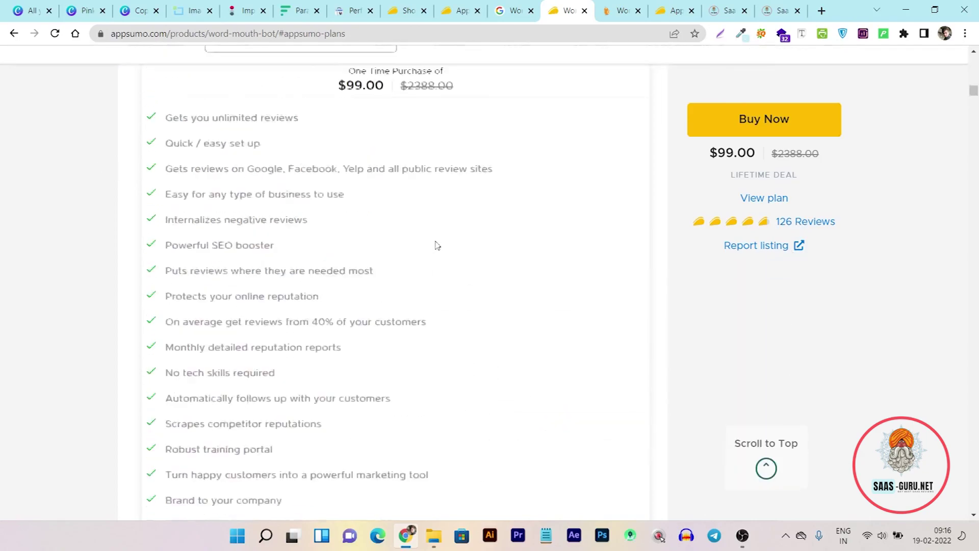